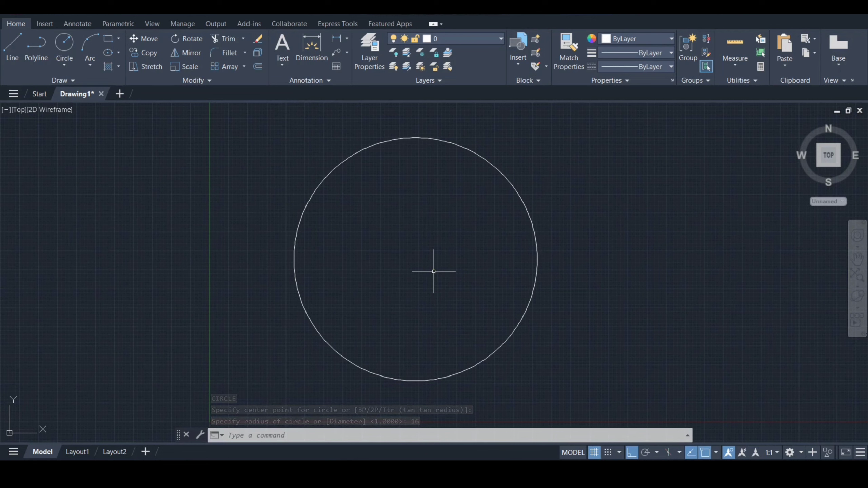
Draw a horizontal line 12 units long to the right from the circle's top quadrant
text(l)
key(Return)
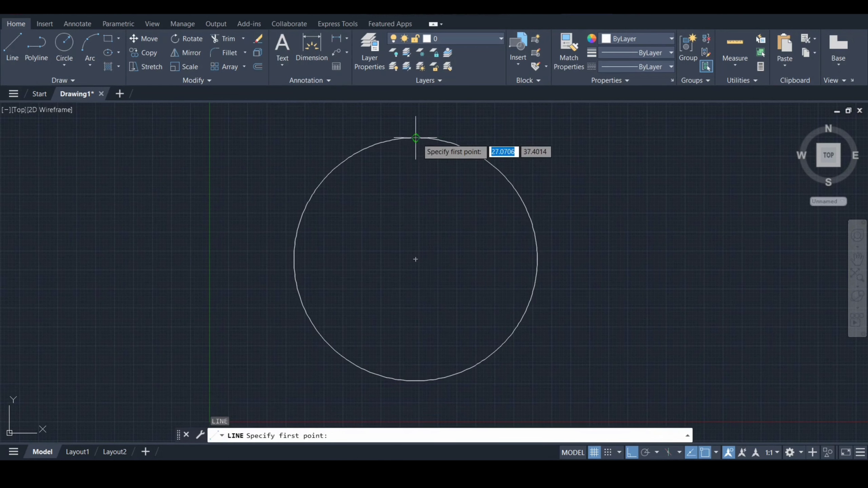
click(420, 138)
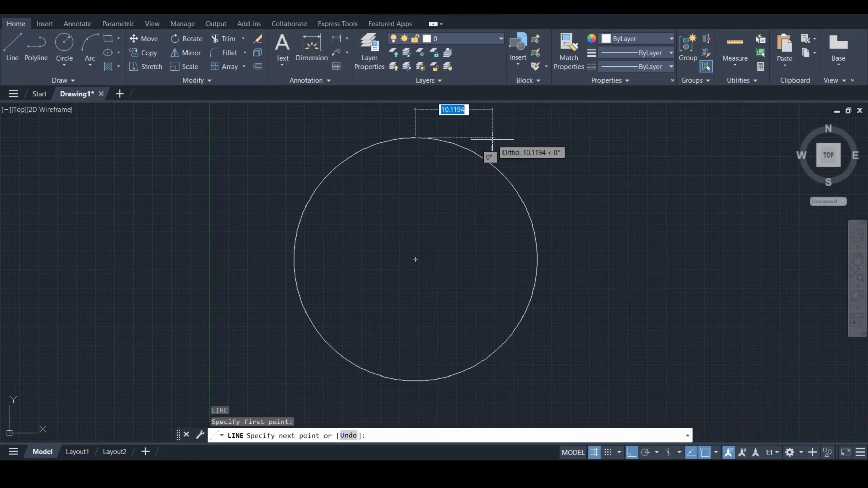
text(12)
key(Return)
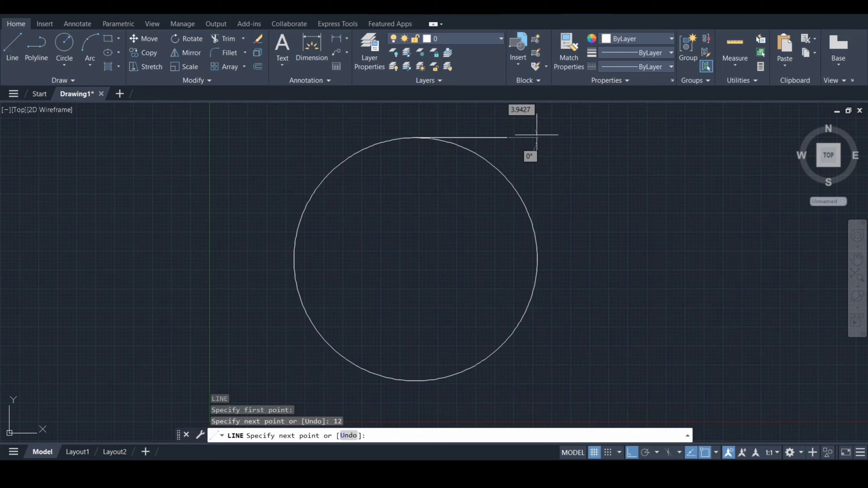
key(Escape)
Move the horizontal line by its midpoint onto the circle's top quadrant
text(m)
key(Return)
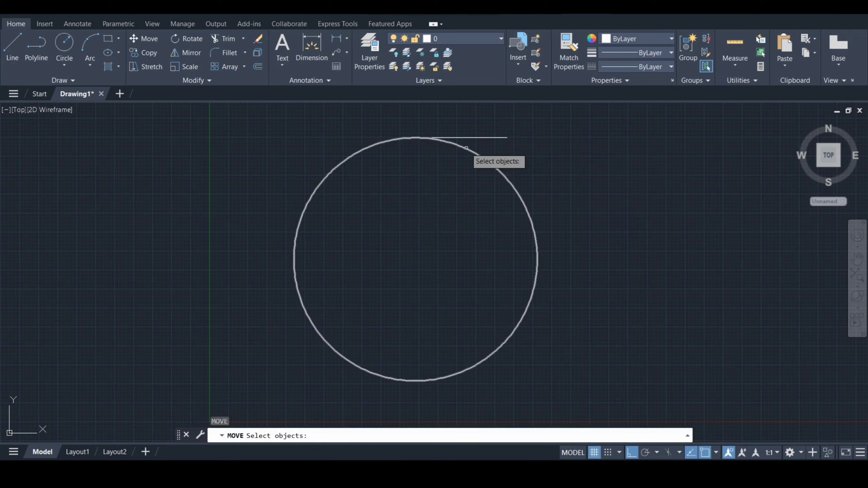
click(474, 137)
key(Return)
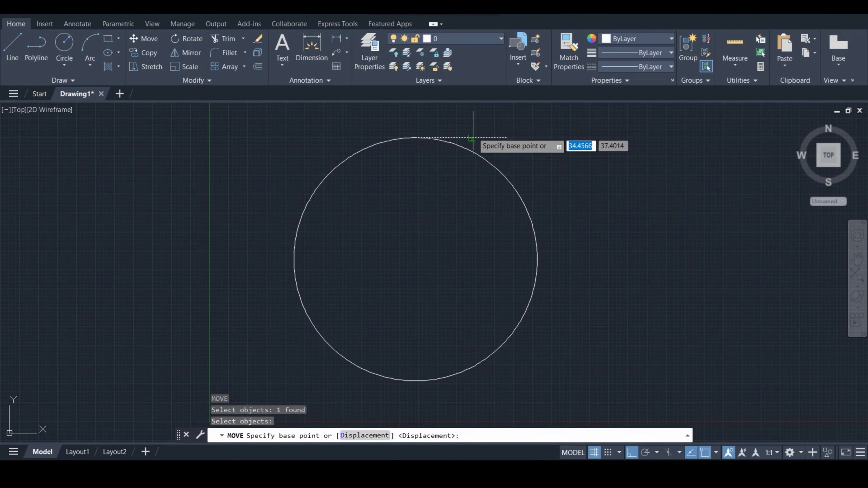
click(461, 137)
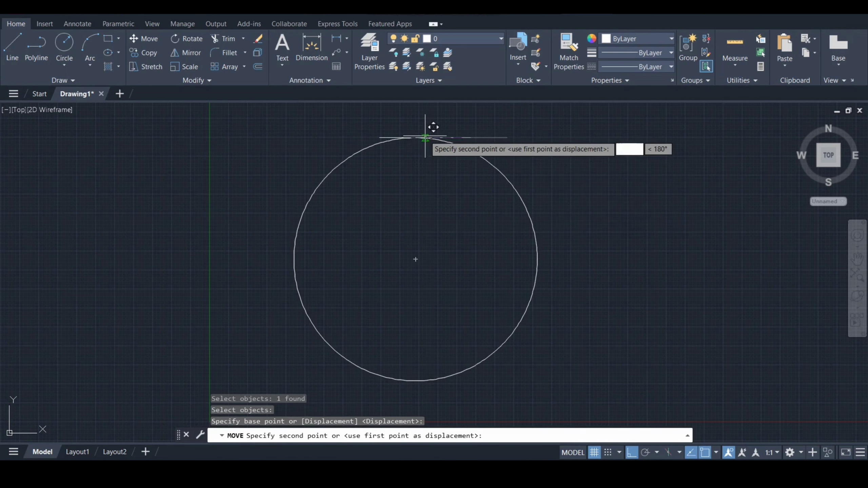
click(416, 137)
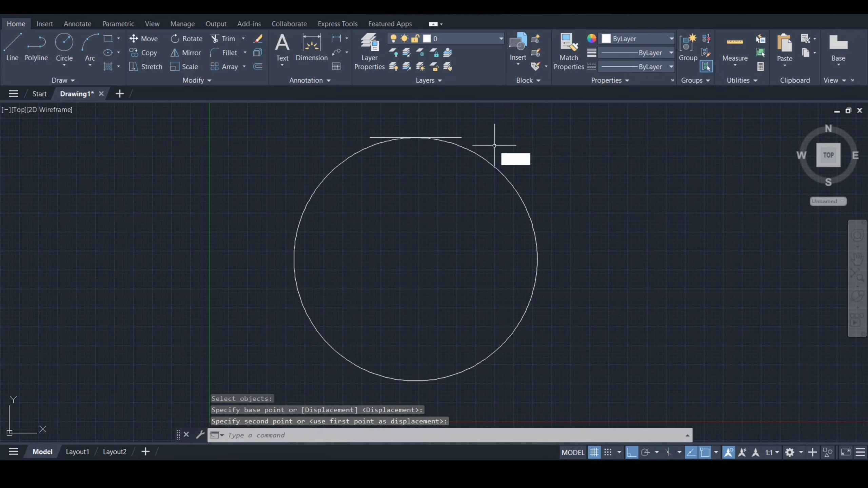
Draw connected lines from the horizontal line's right end to the circle's center and on to its left end
text(l)
key(Return)
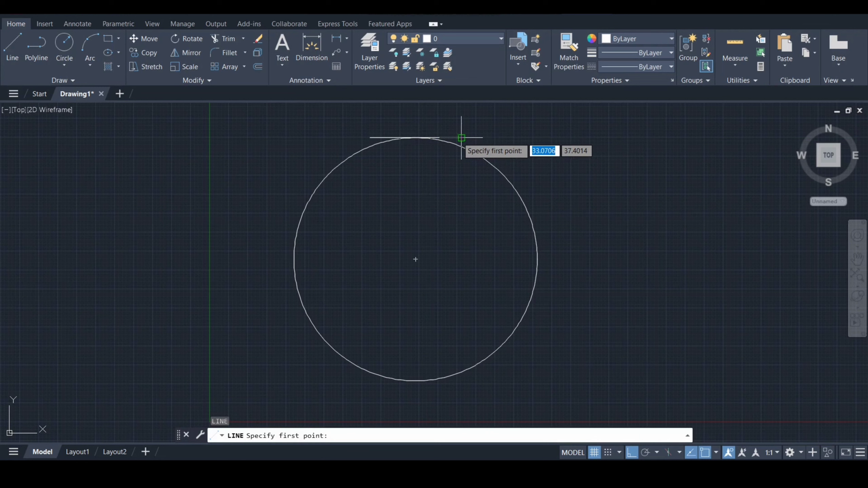
click(462, 138)
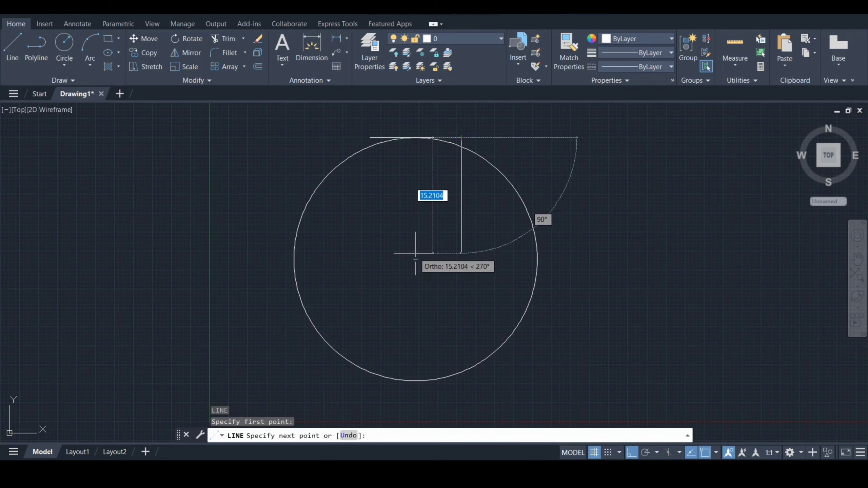
click(416, 259)
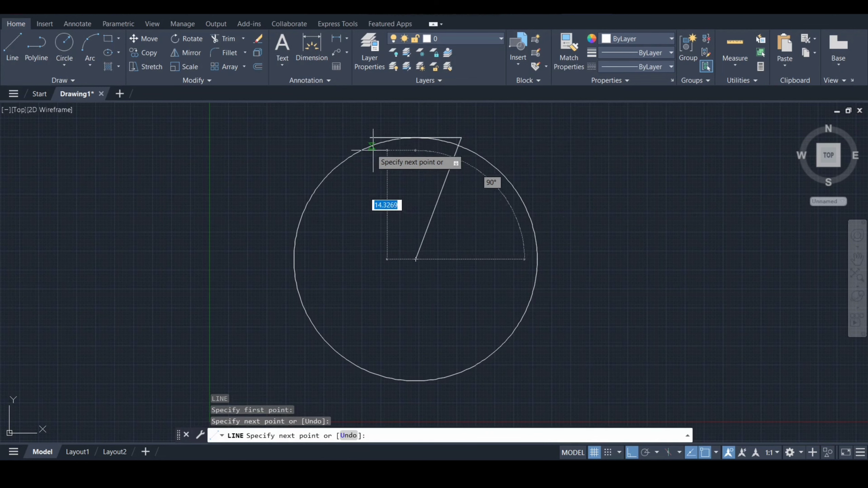
click(370, 138)
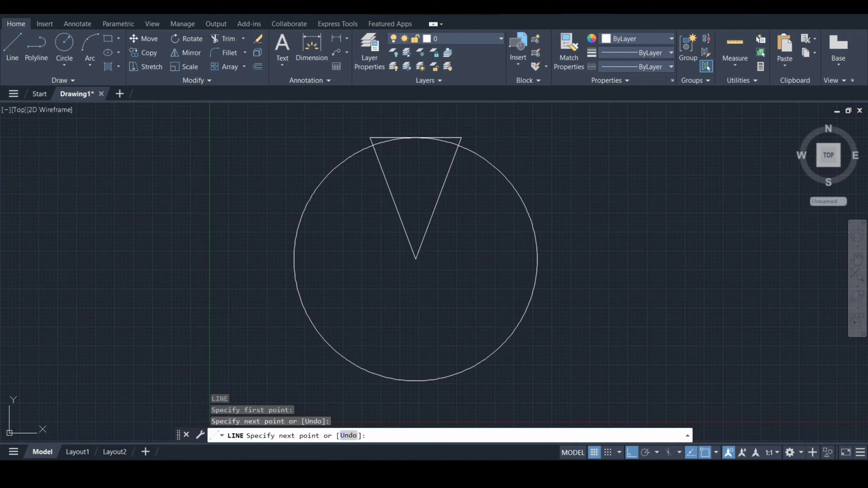
key(Escape)
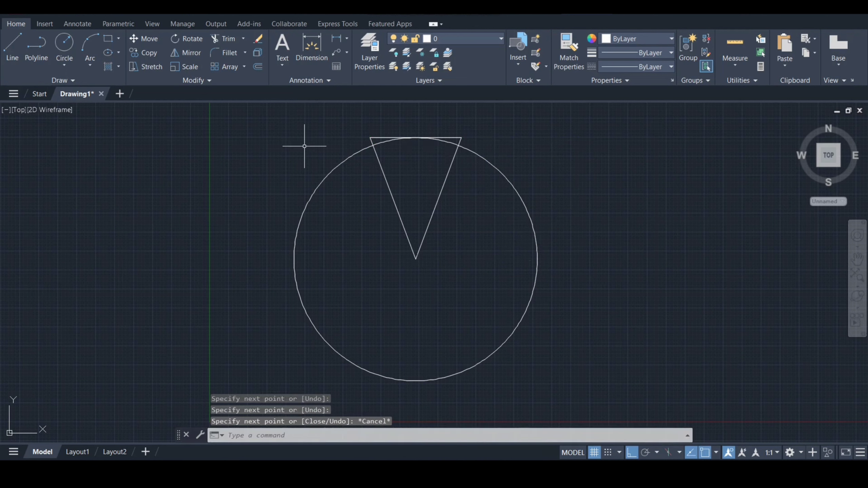
Trim away the large part of the circle outside the triangle, keeping the short arc at the top
key(Return)
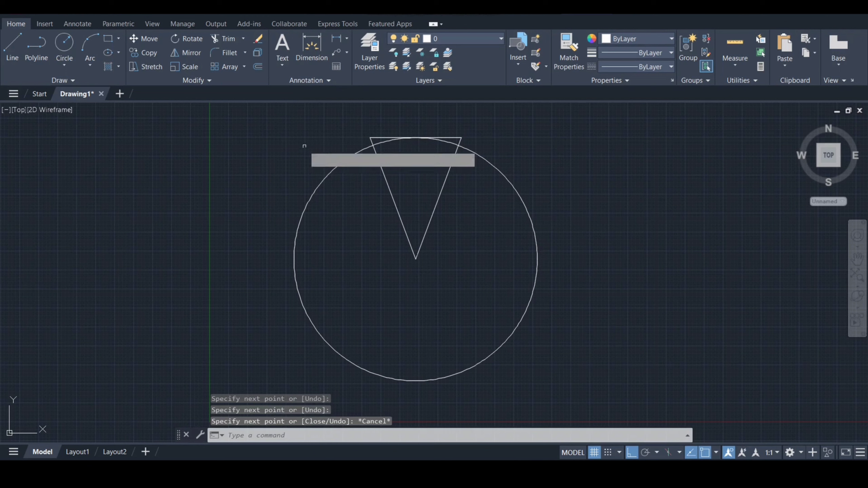
click(353, 153)
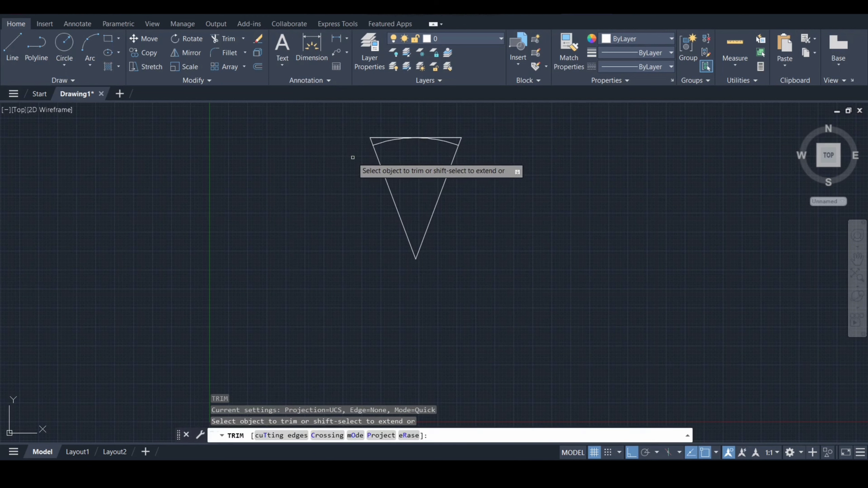
key(Return)
Erase the triangle's two slanted lines and its horizontal line, leaving only the arc
text(e)
key(Return)
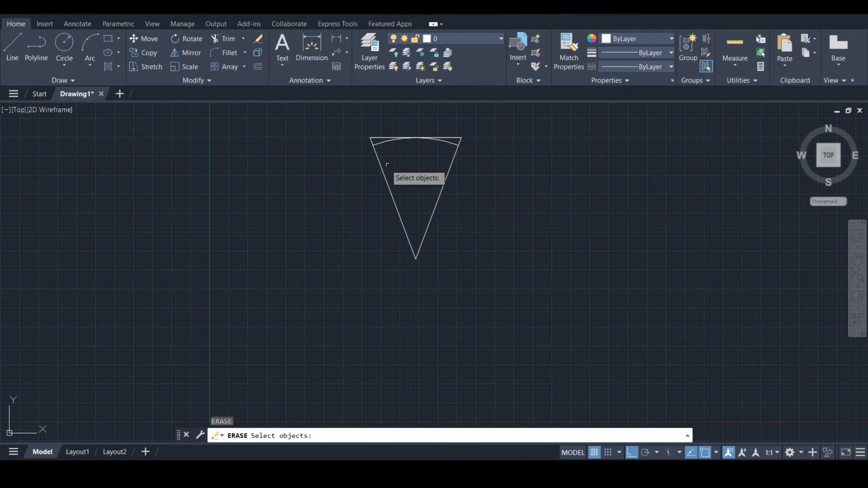
click(382, 169)
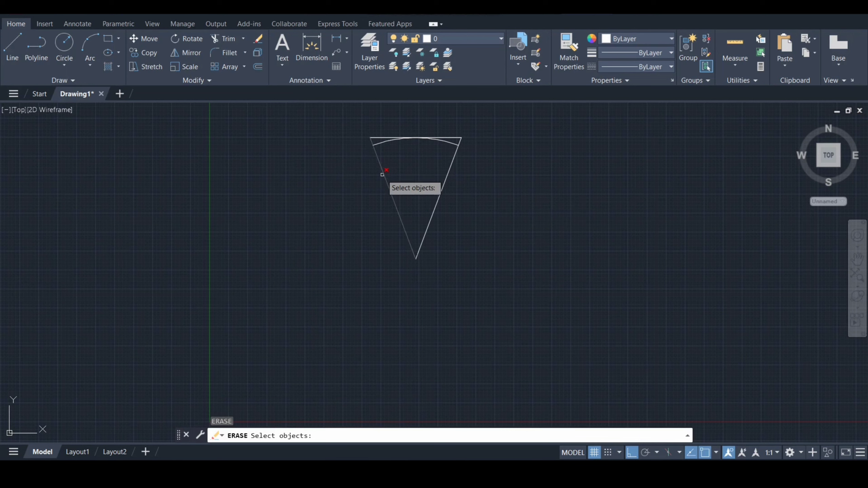
click(443, 180)
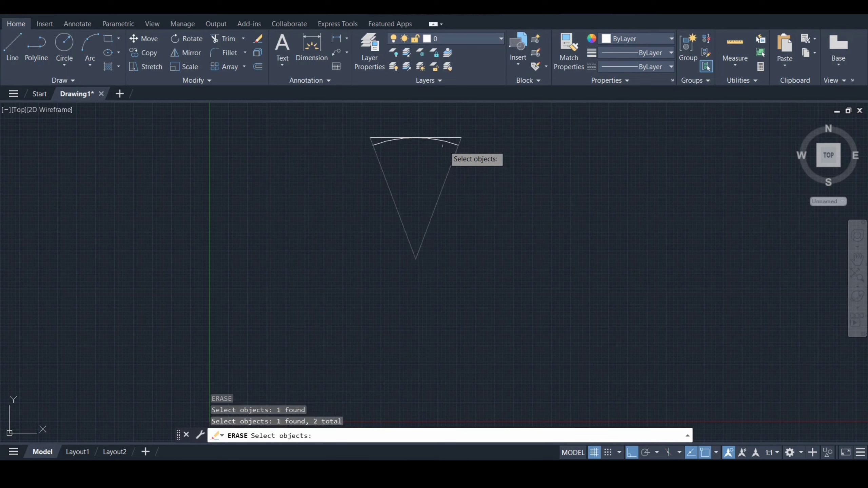
click(453, 136)
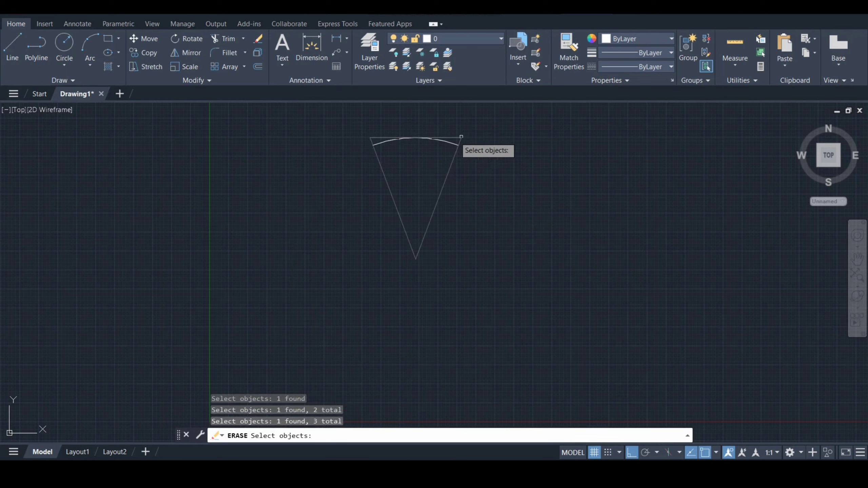
key(Return)
Draw a vertical line 11 units long straight down from the arc's midpoint
scroll(396, 115, up, 5)
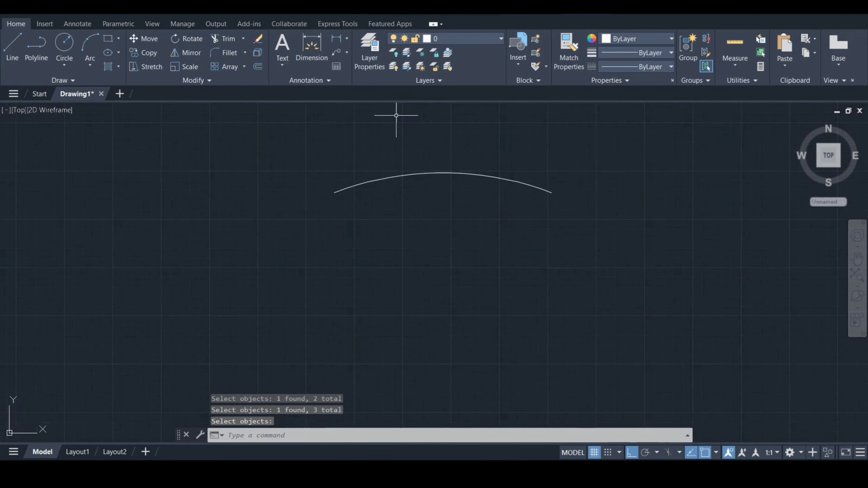
scroll(412, 120, down, 4)
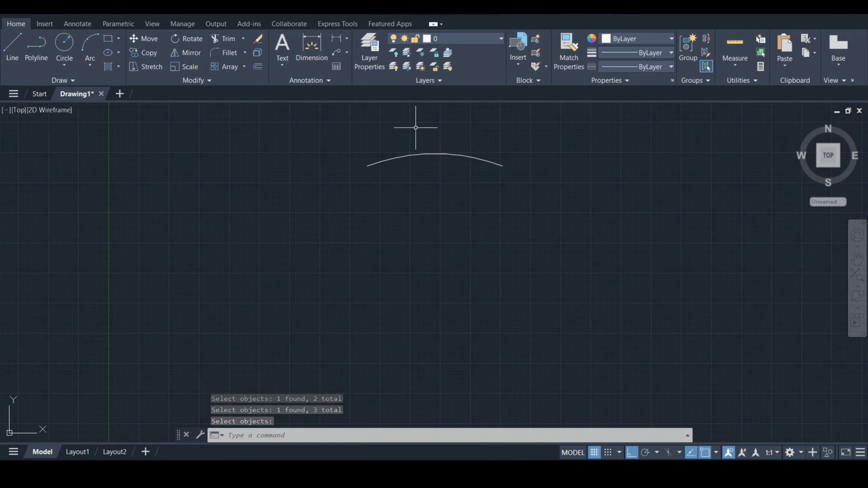
text(l)
key(Return)
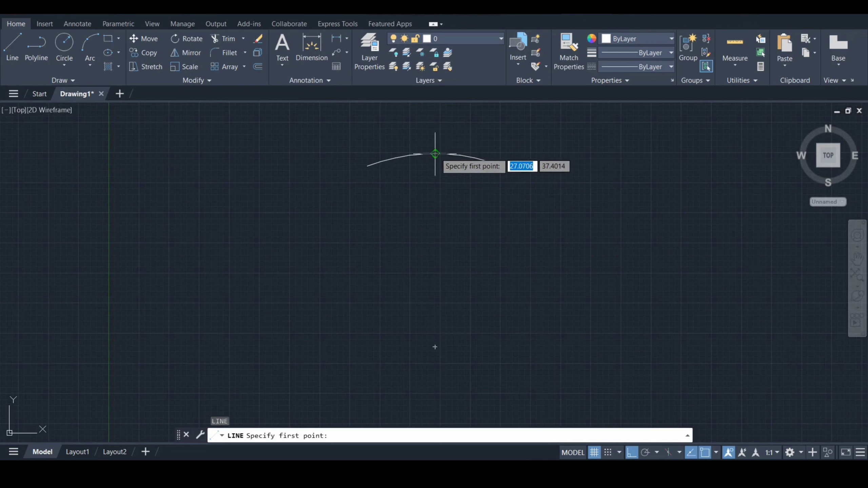
click(435, 154)
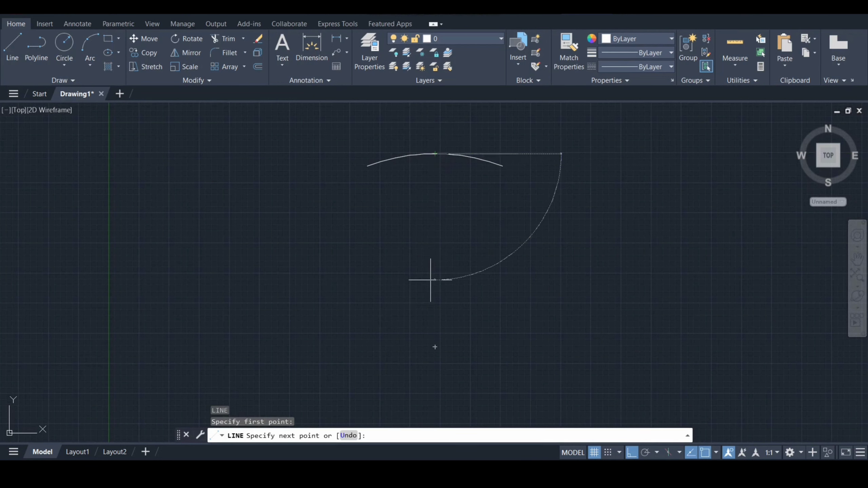
text(11)
key(Return)
key(Escape)
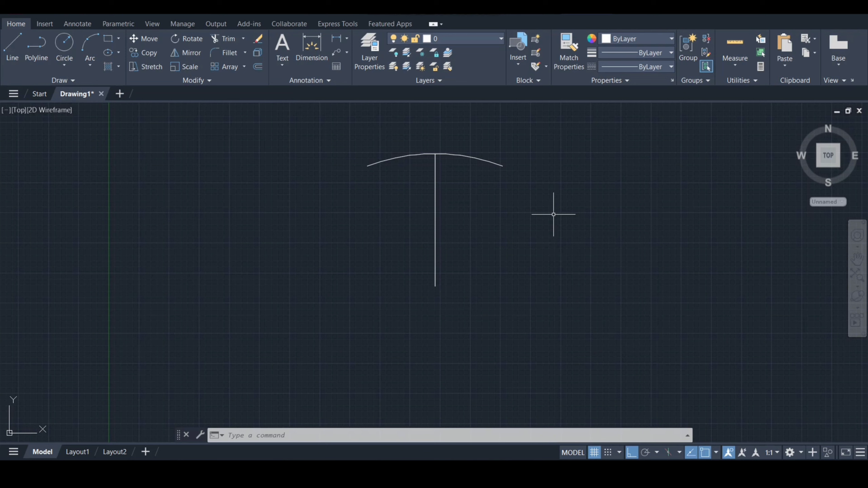
Draw two separate circles of radius 1 in the empty area to the right of the vertical line
key(Return)
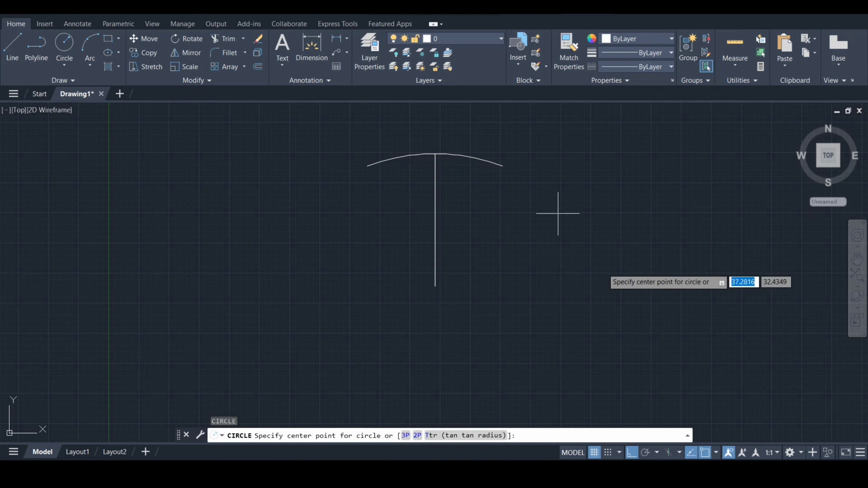
click(579, 257)
text(1868)
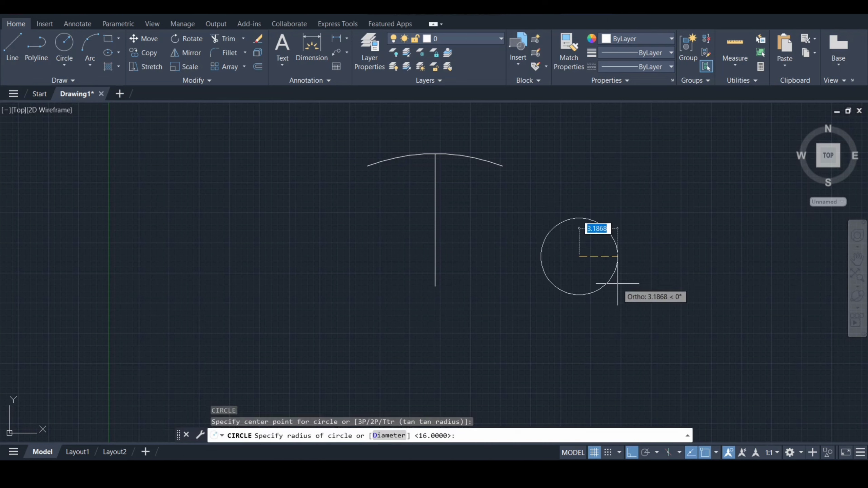
key(Return)
text(c)
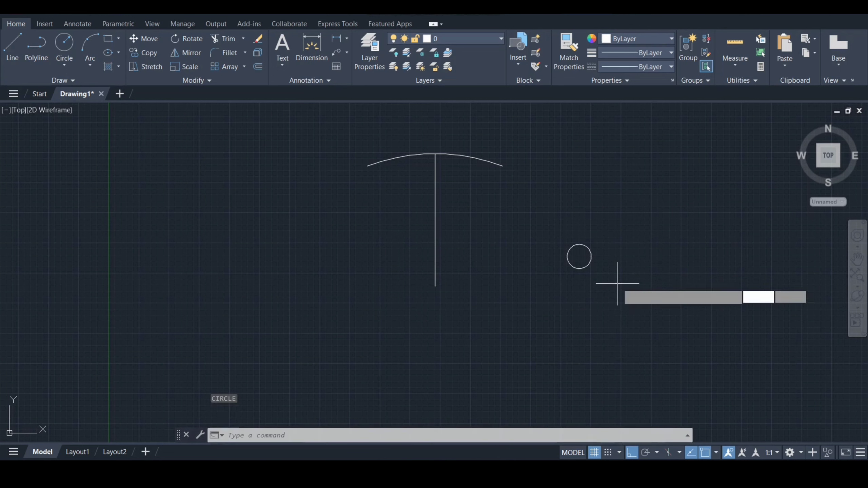
key(Return)
click(641, 293)
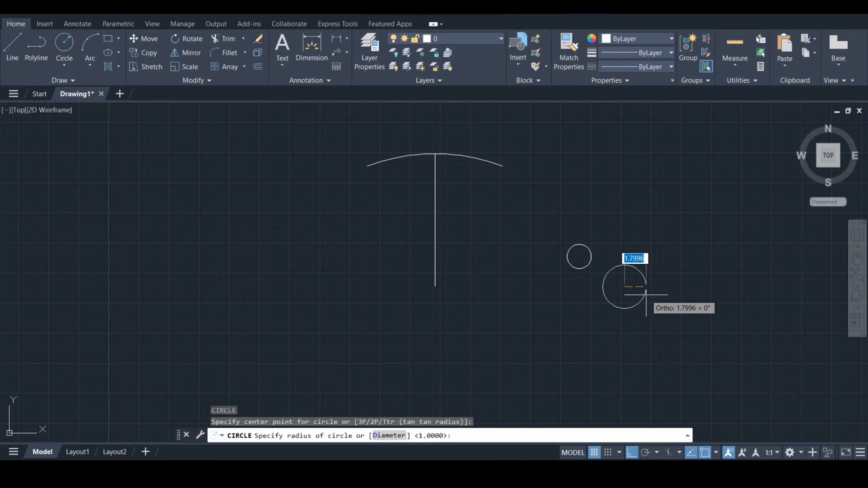
text(1)
key(Return)
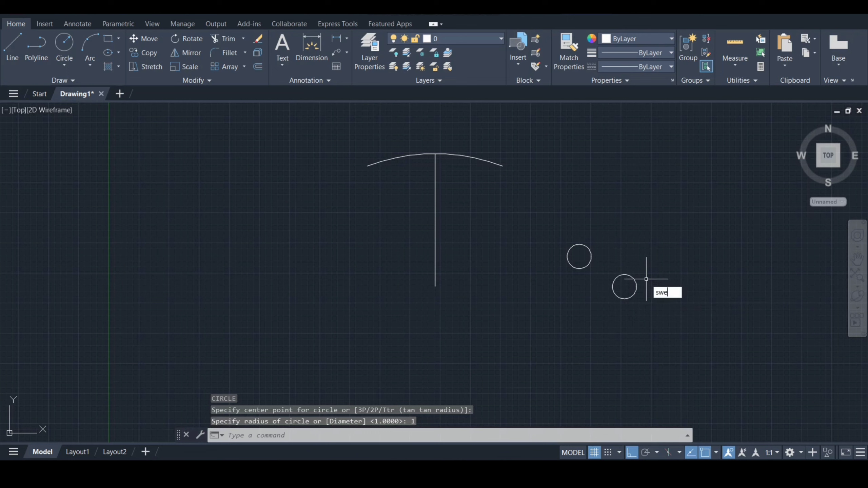
Sweep the upper small circle along the arc to form a solid curved bar
key(Return)
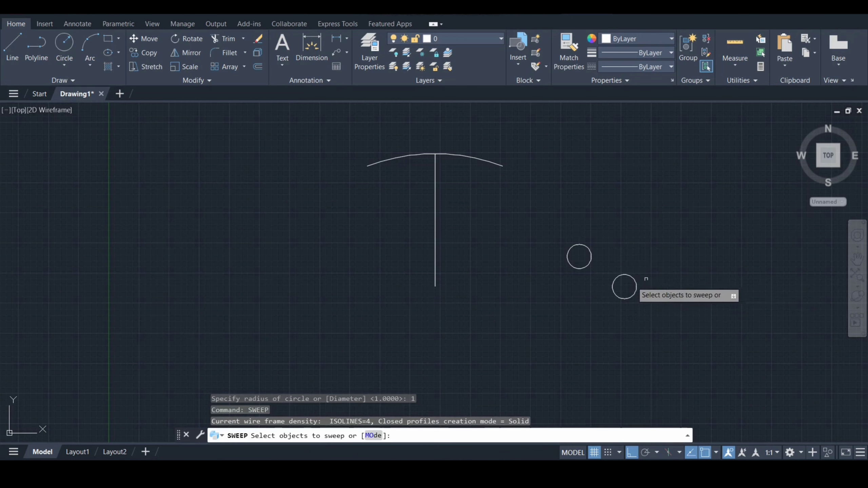
click(575, 269)
key(Return)
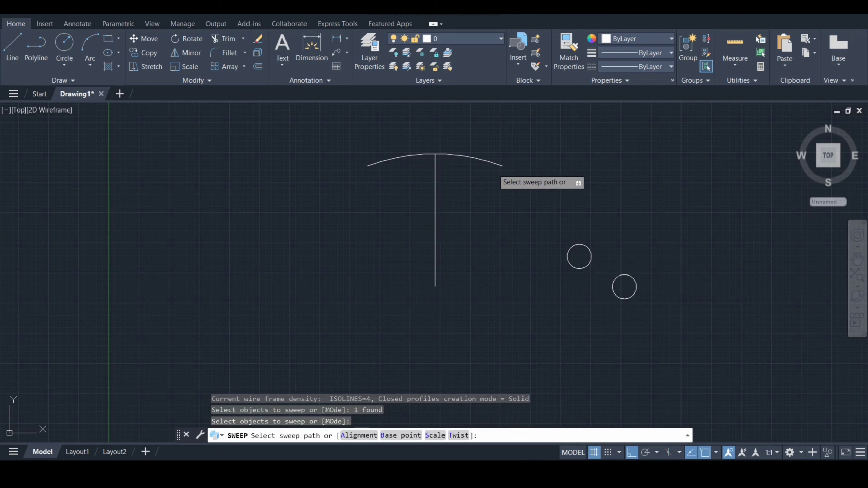
click(492, 166)
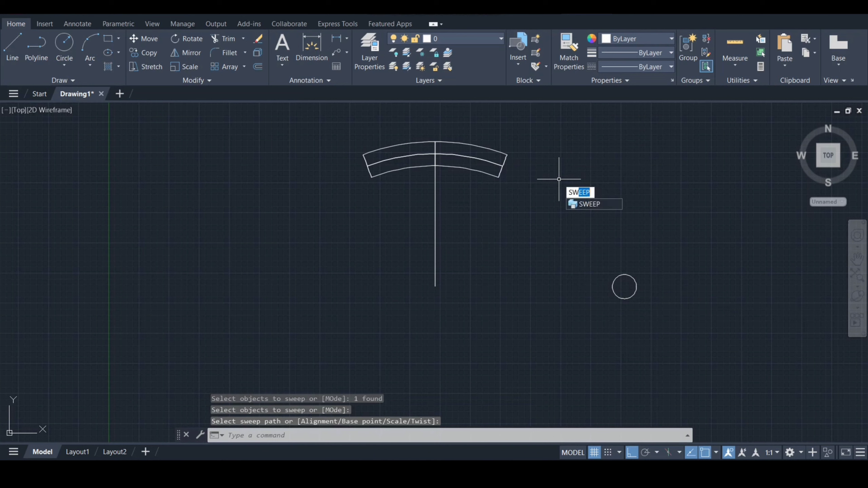
Sweep the remaining small circle along the vertical line to form a solid straight bar
text(SW)
key(Return)
click(615, 278)
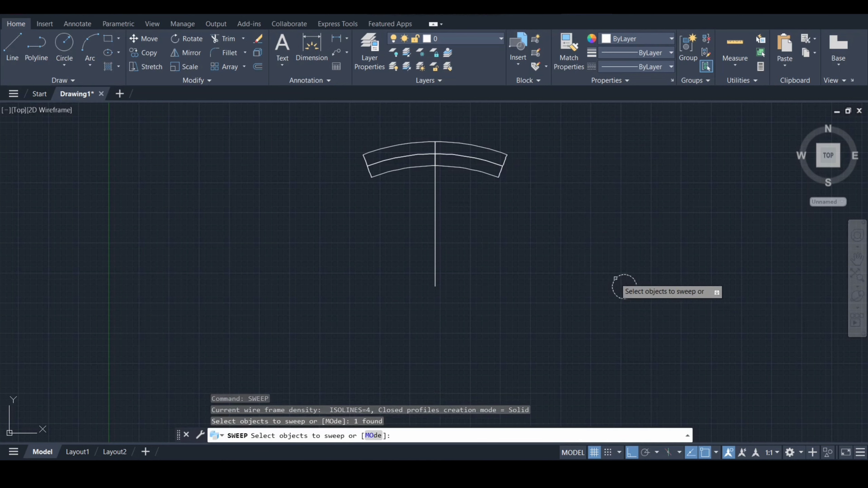
key(Return)
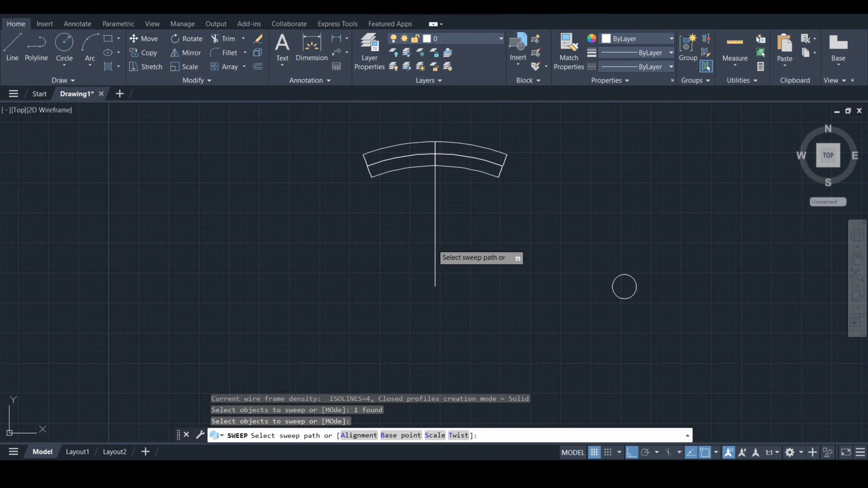
click(436, 244)
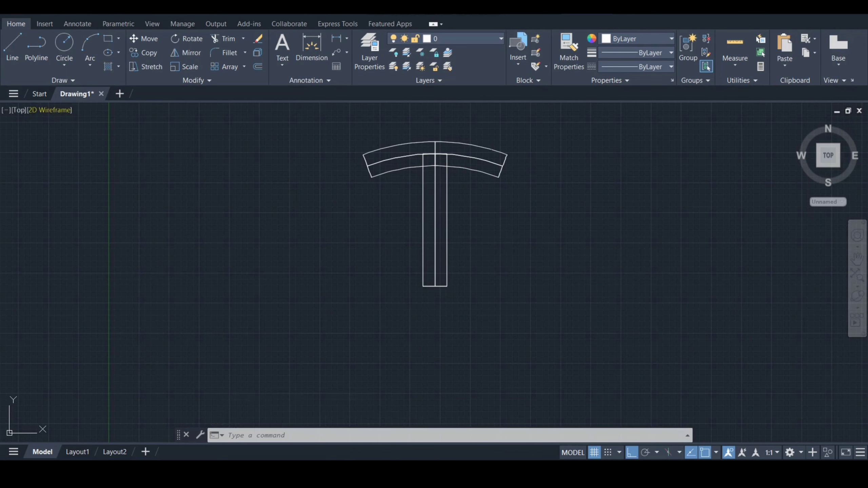
Display the model in the Realistic visual style from the SW Isometric view
click(50, 110)
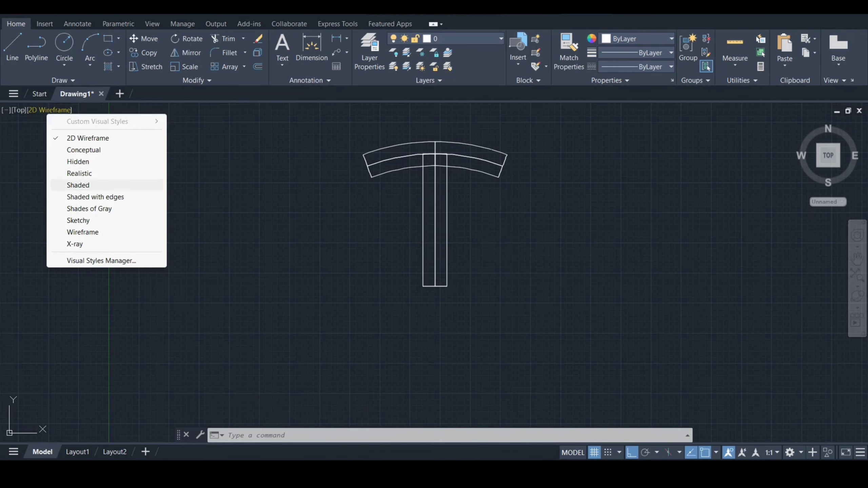
click(79, 173)
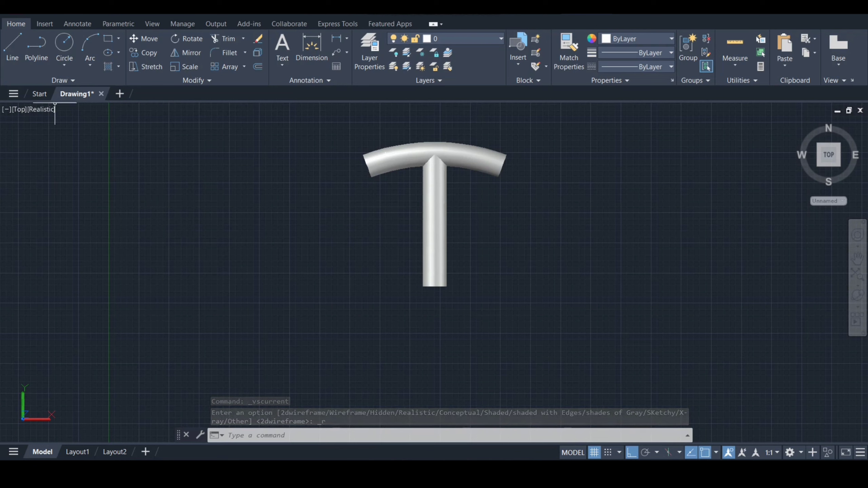
click(19, 110)
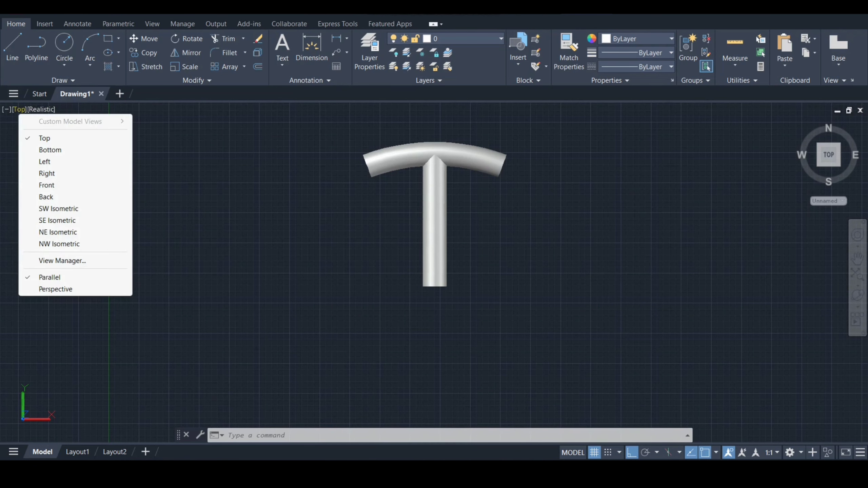
click(58, 209)
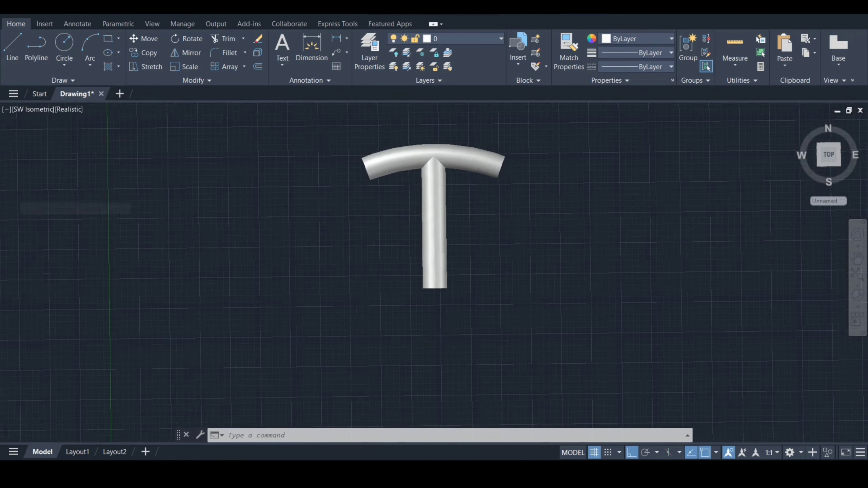
scroll(208, 147, up, 3)
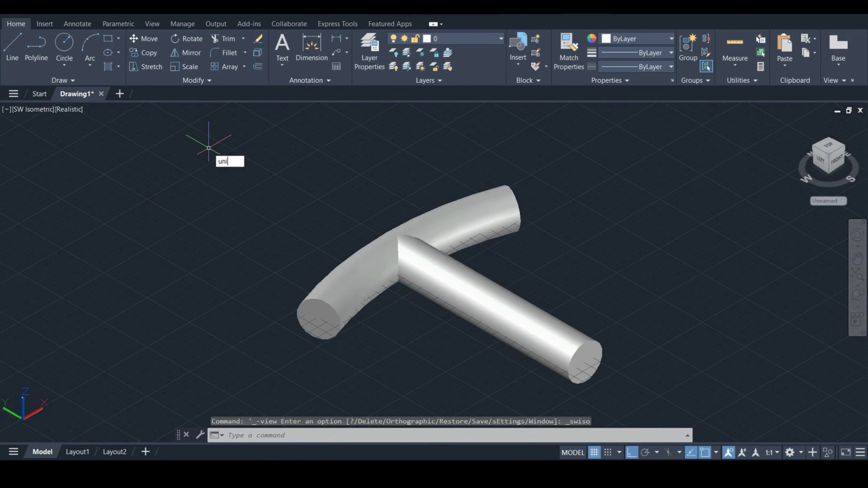
Union the curved bar and the straight bar into a single solid
key(Return)
click(464, 221)
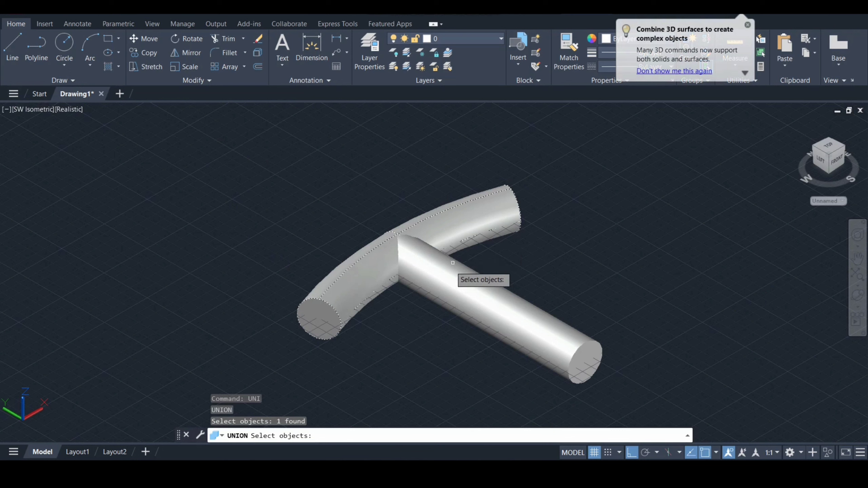
click(459, 272)
key(Return)
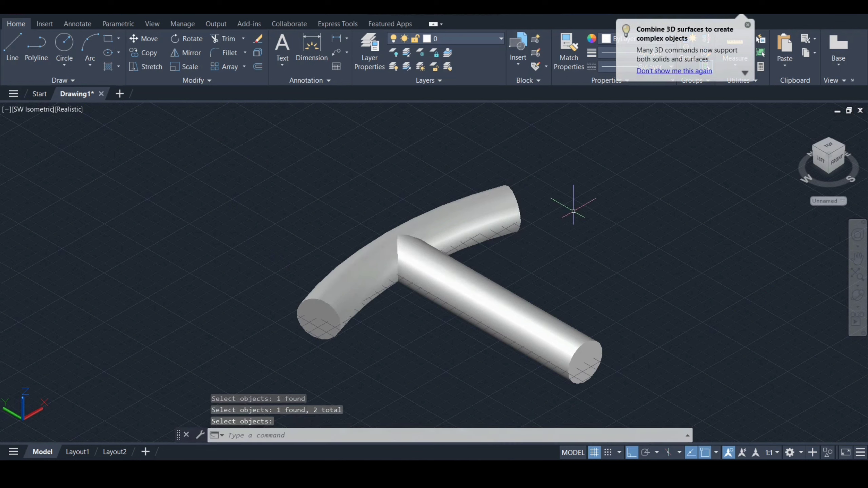
Fillet the two edges where the straight bar meets the curved bar with radius 0.8, and hide the grid
text(filletedge)
key(Return)
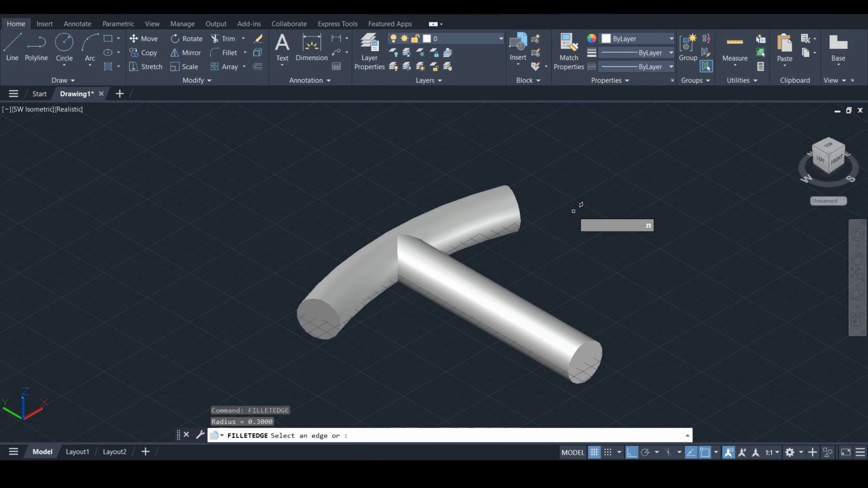
text(r)
key(Return)
text(0.8)
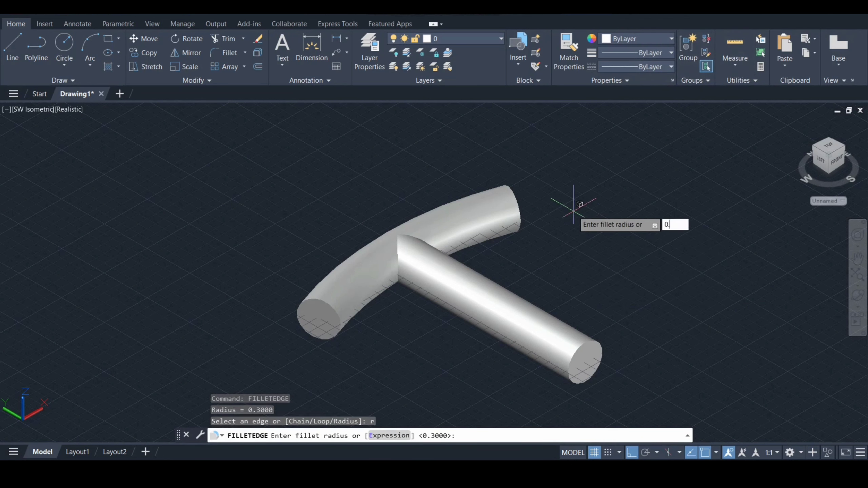
key(Return)
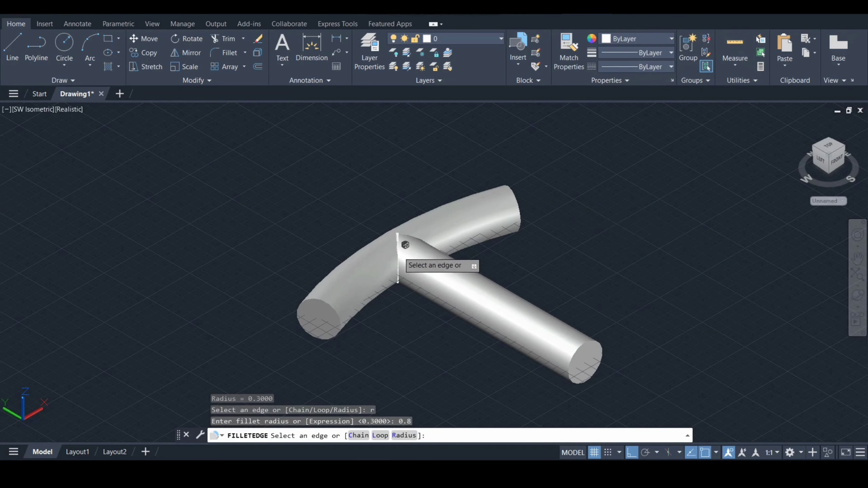
click(398, 252)
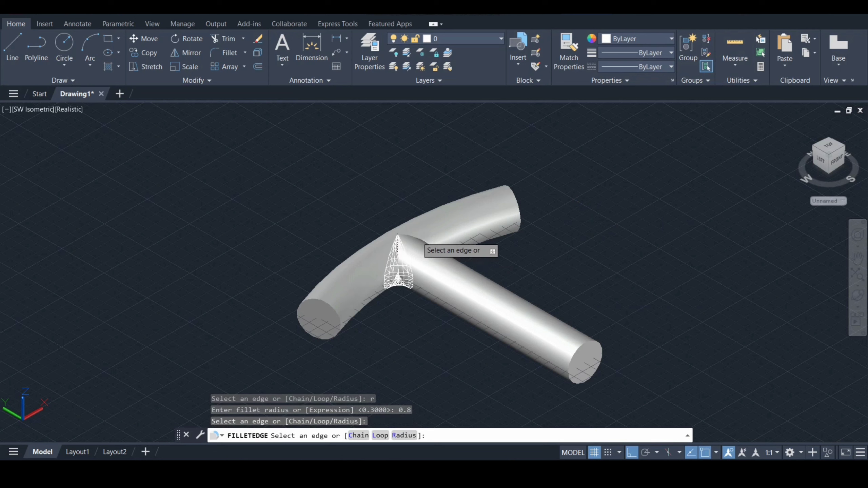
click(421, 235)
key(Return)
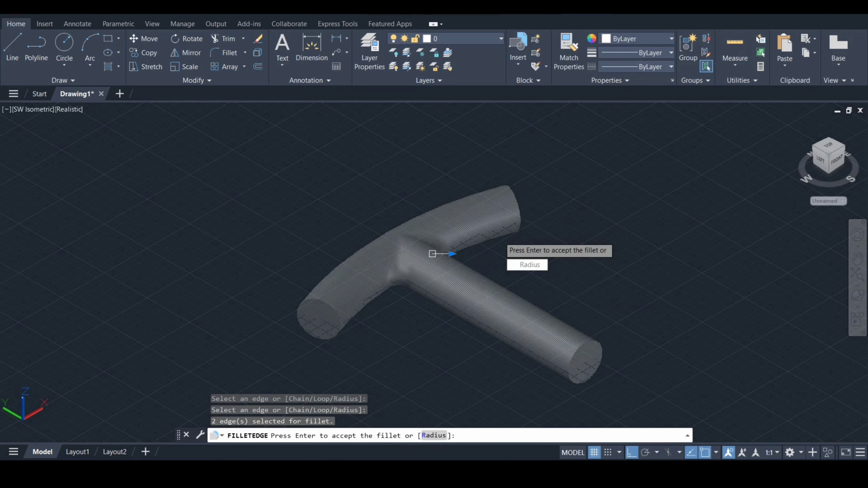
key(Return)
key(F7)
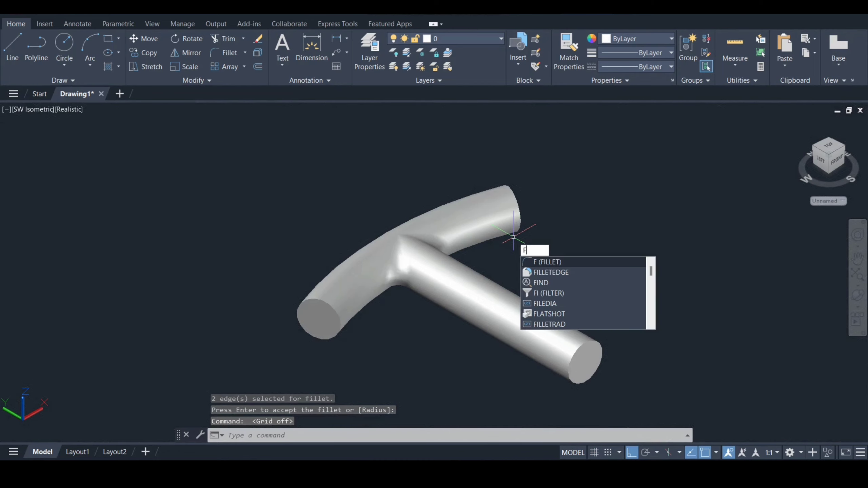
Fillet the circular edges at both ends of the curved bar with radius 0.5
key(Down)
key(Return)
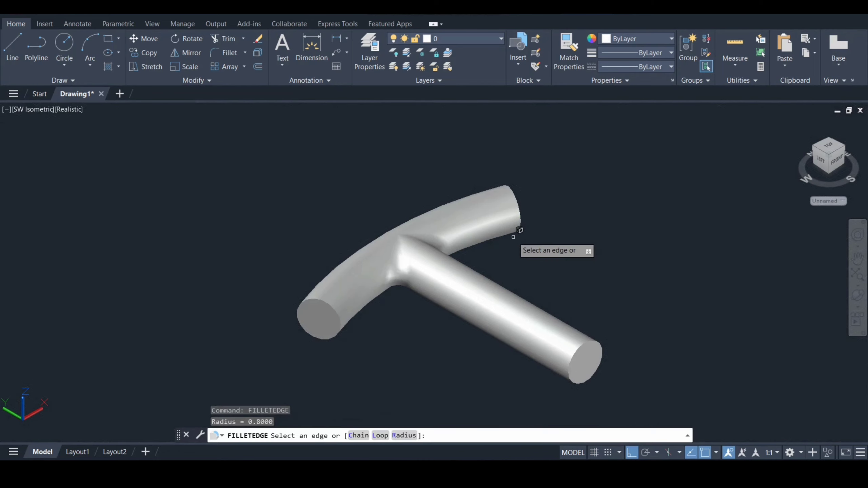
key(Return)
text(0.)
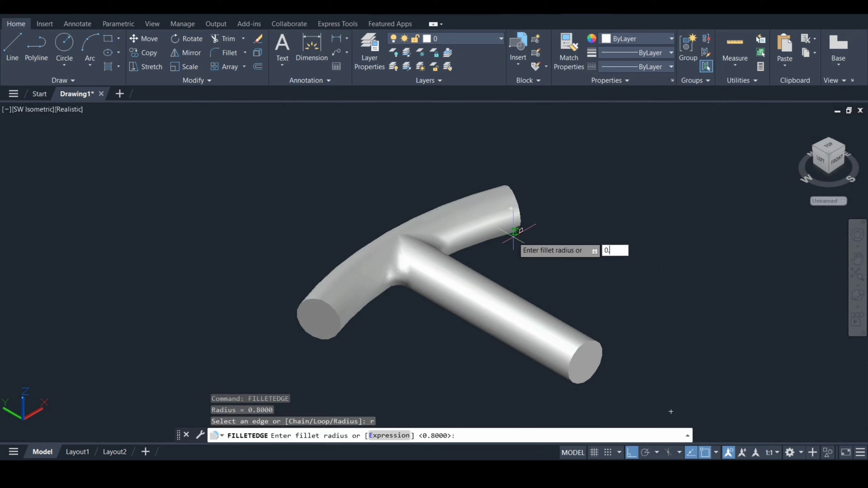
text(5)
key(Return)
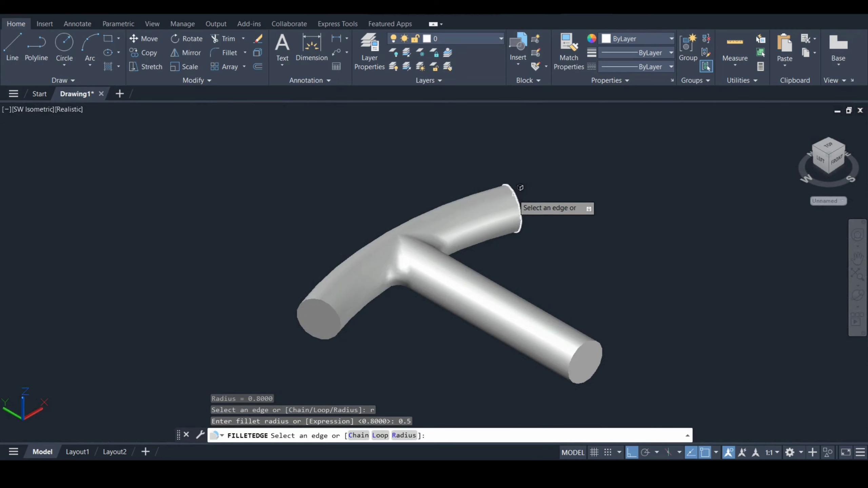
click(519, 187)
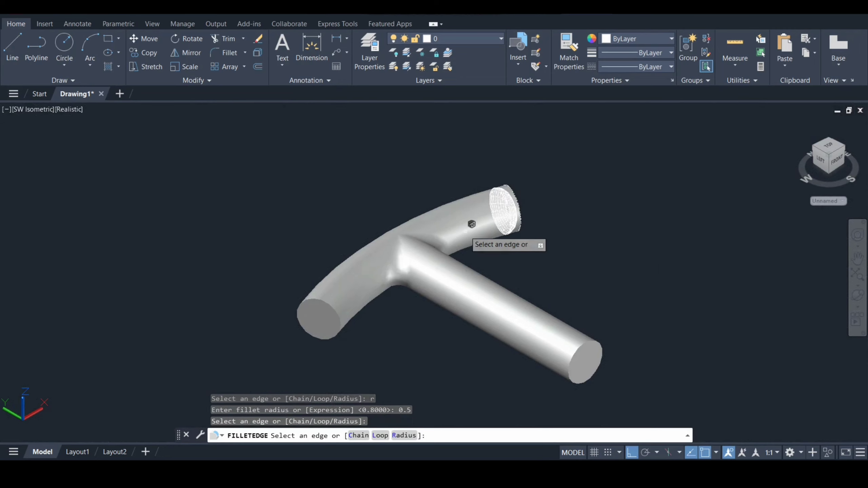
click(332, 306)
key(Return)
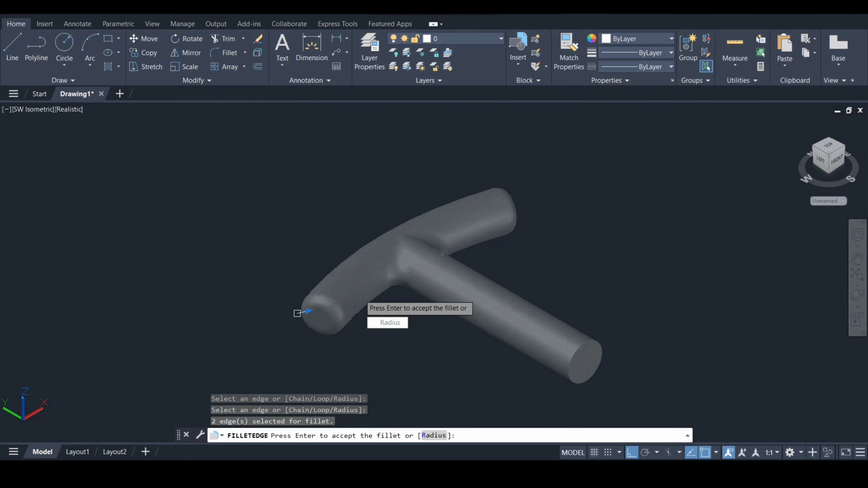
key(Return)
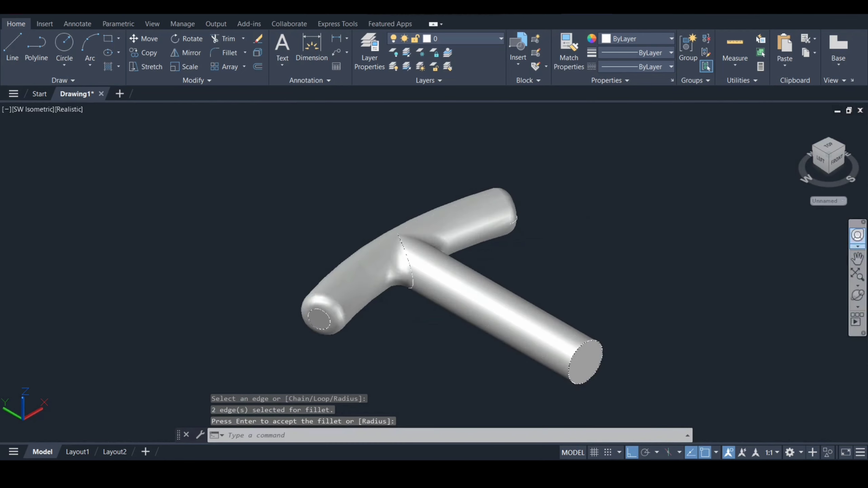
Set the UCS origin at the centre of the straight bar's free end face, keeping the X-axis direction and aligning the XY plane with that face
click(857, 258)
drag(664, 329, 600, 276)
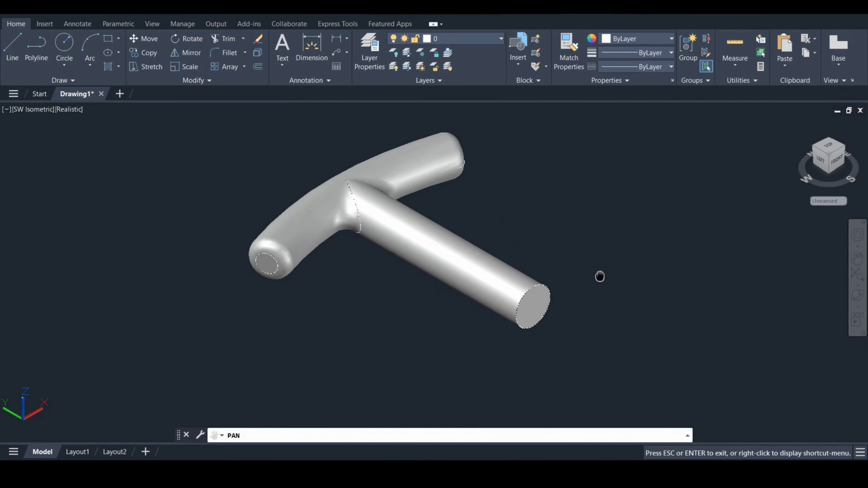
key(Escape)
key(Escape)
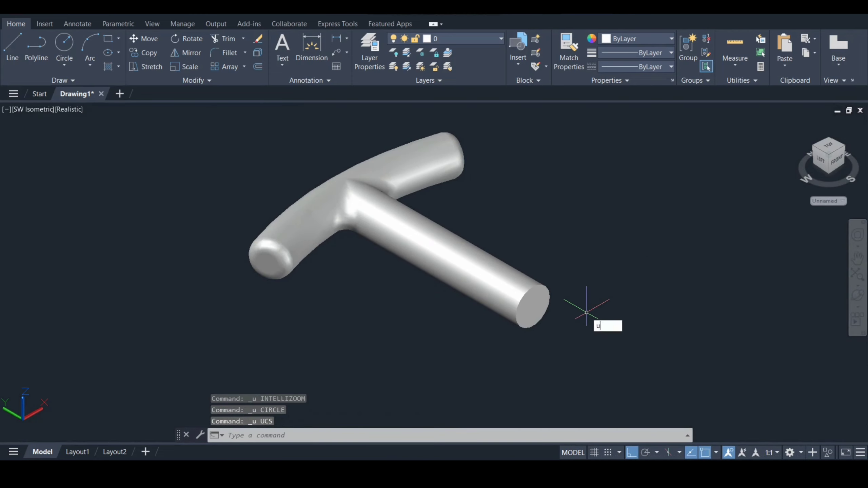
text(cs)
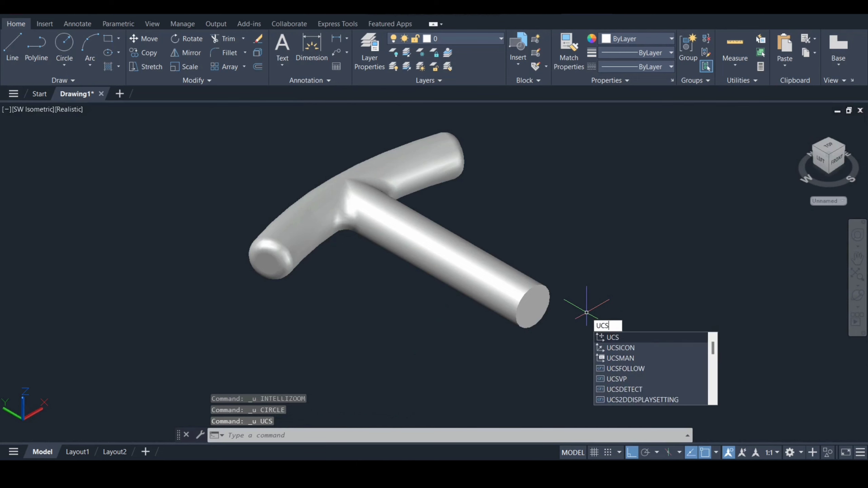
key(Return)
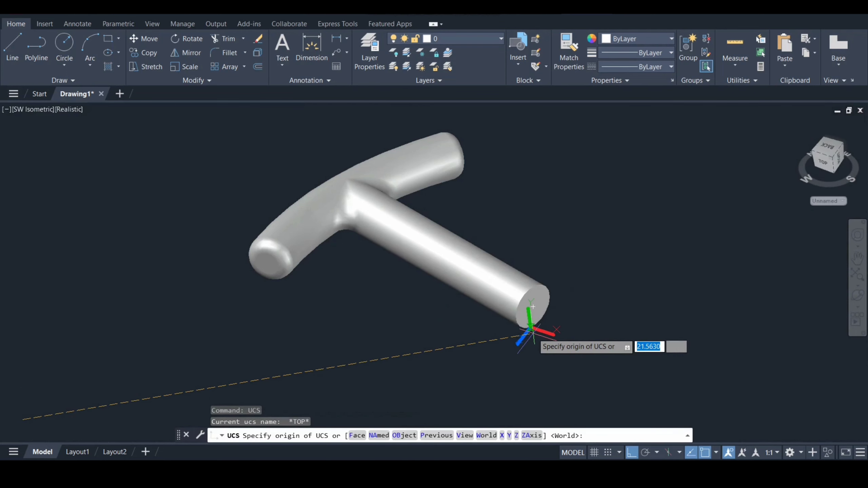
key(F8)
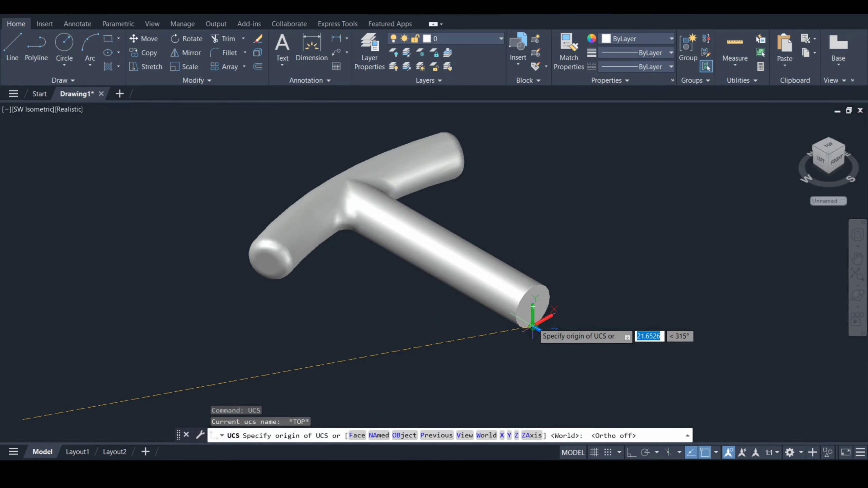
click(533, 306)
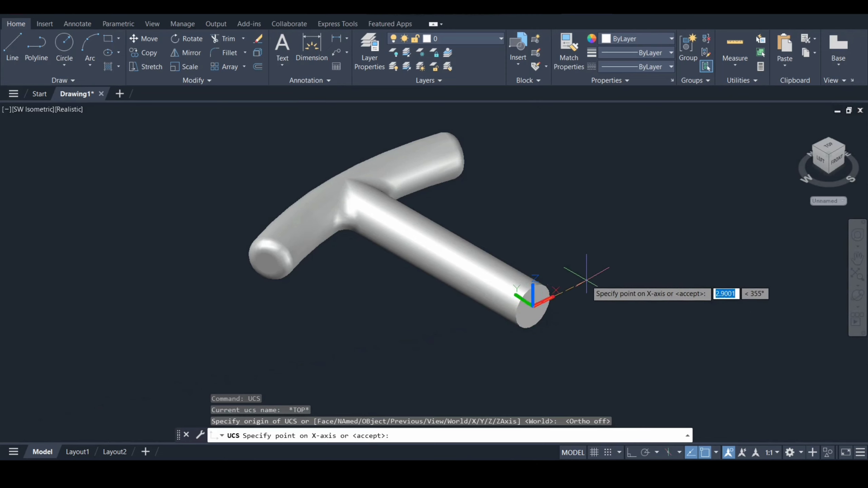
key(F8)
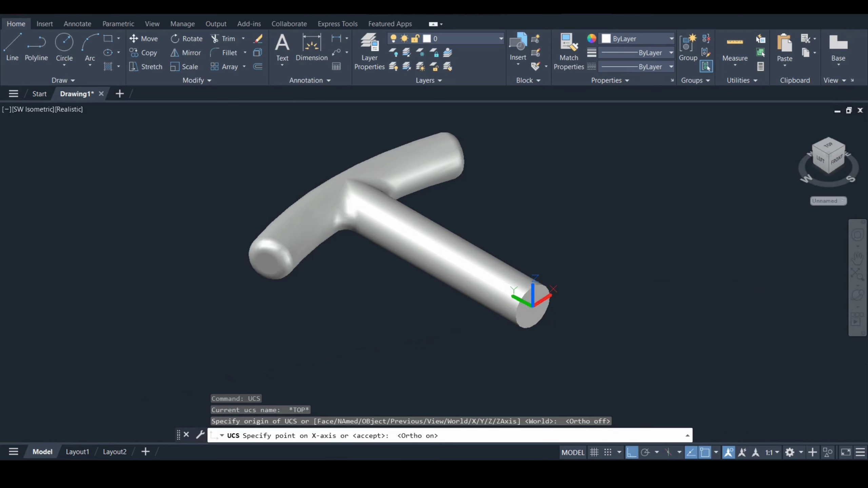
click(593, 260)
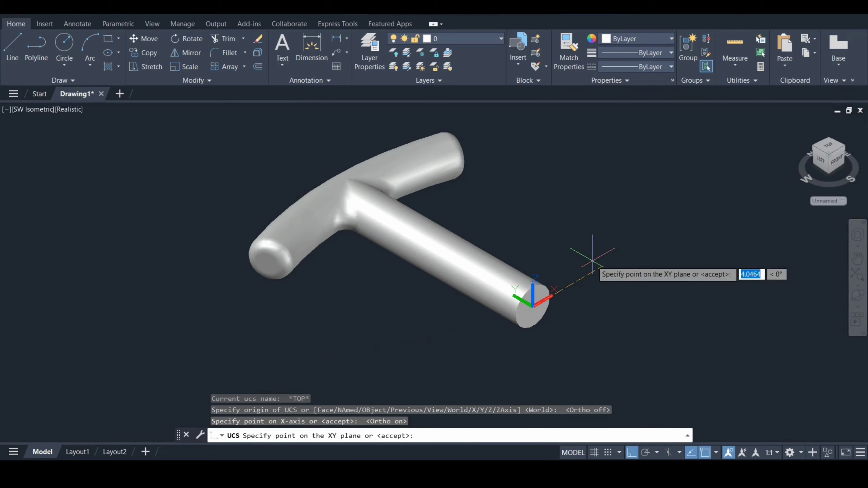
click(564, 183)
Draw a circle of radius 1.5 centred on the straight bar's free end face
text(c)
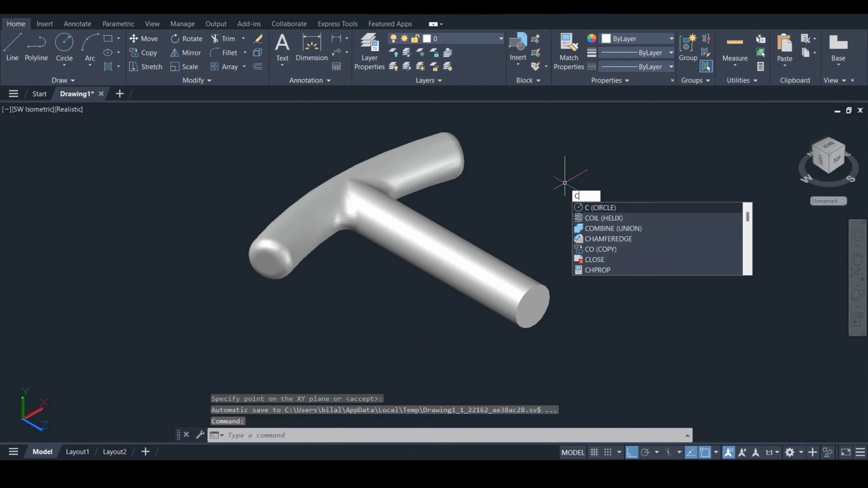
key(Return)
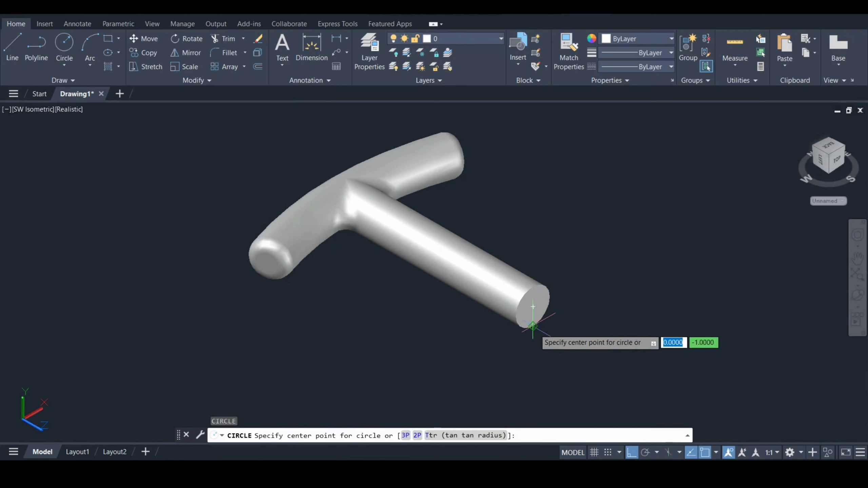
click(533, 306)
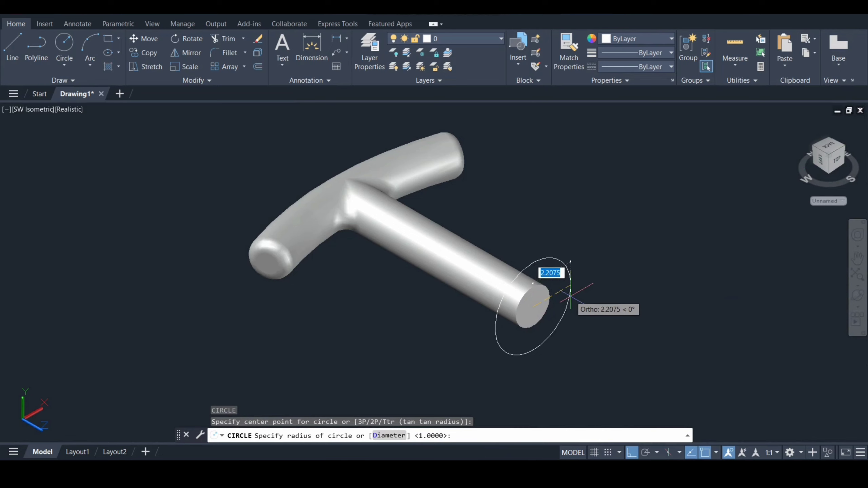
text(1.5)
key(Return)
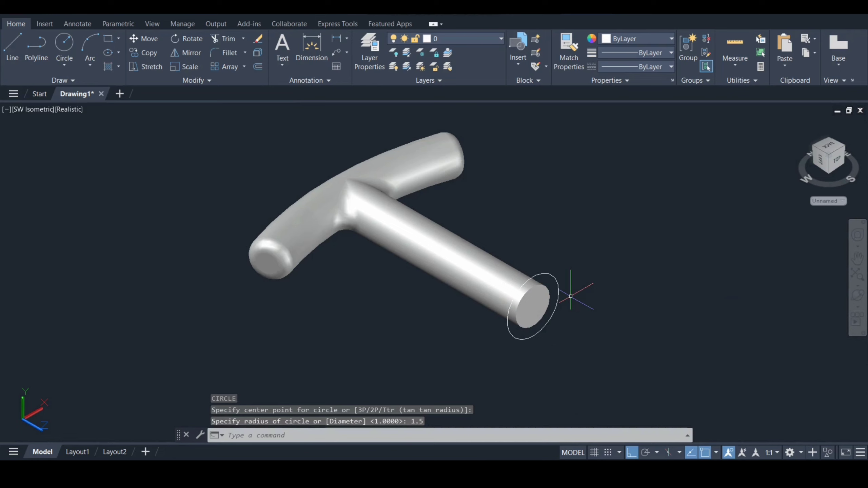
text(p)
key(Return)
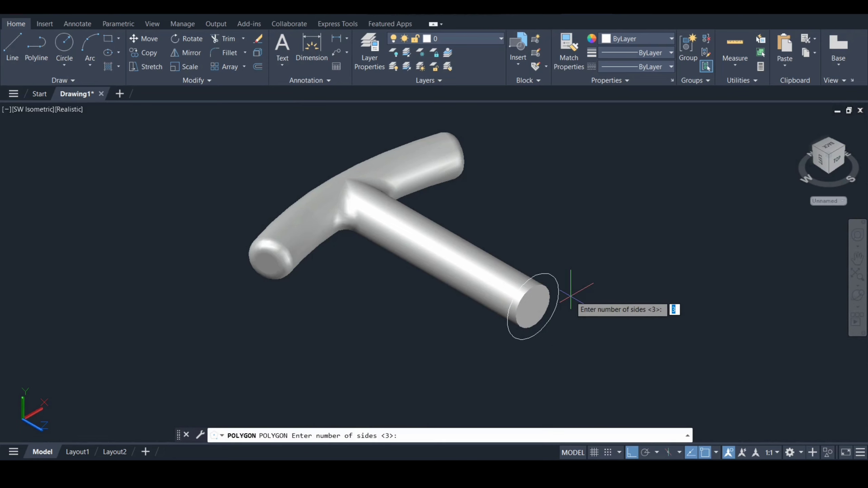
key(Return)
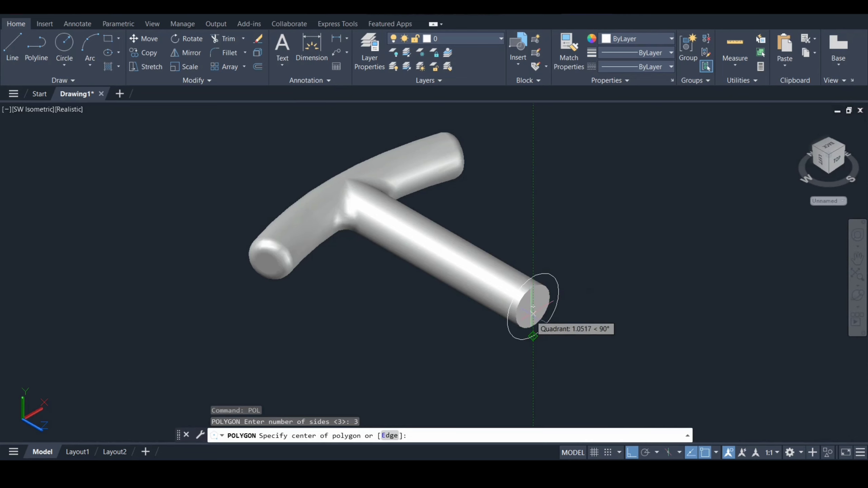
click(528, 305)
key(Return)
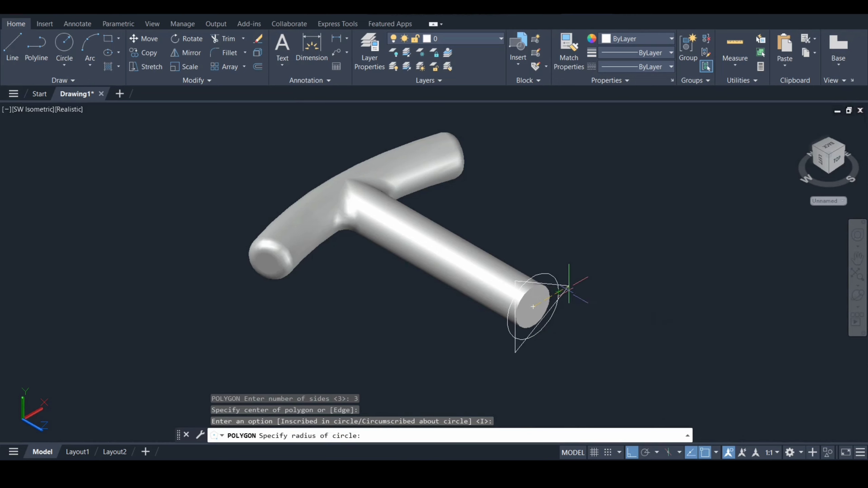
key(Escape)
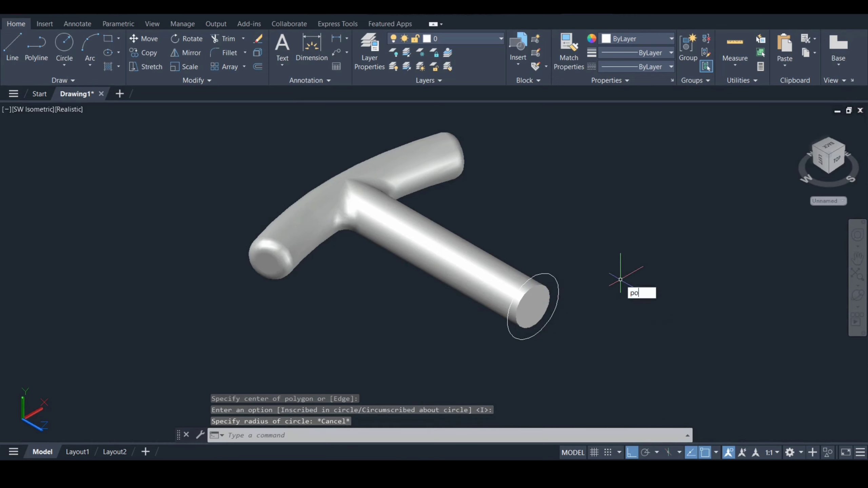
Draw a six-sided polygon centred on the straight bar's free end face, inscribed in the existing 1.5-radius circle
key(Return)
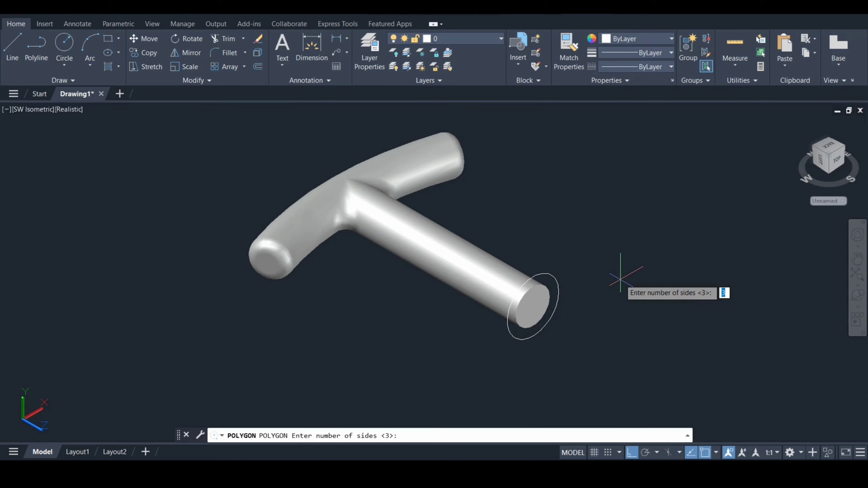
key(Return)
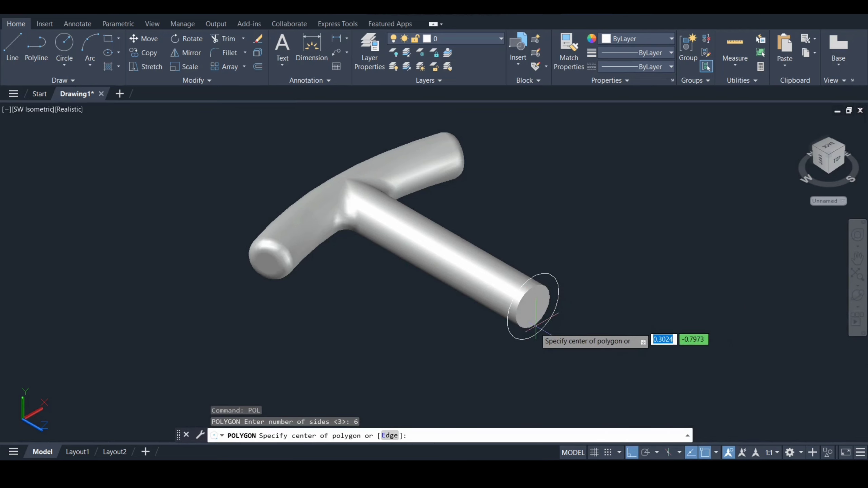
click(533, 307)
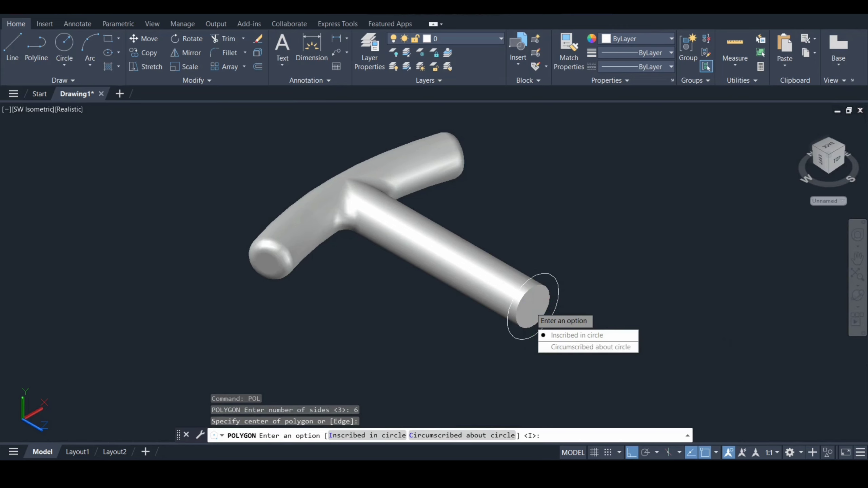
key(Return)
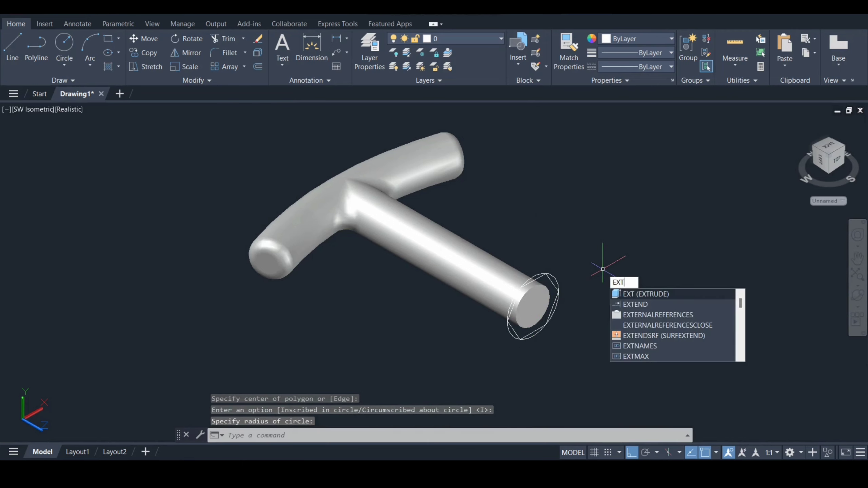
Extrude the hexagon outward from the straight bar's free end by 1
key(Return)
click(553, 280)
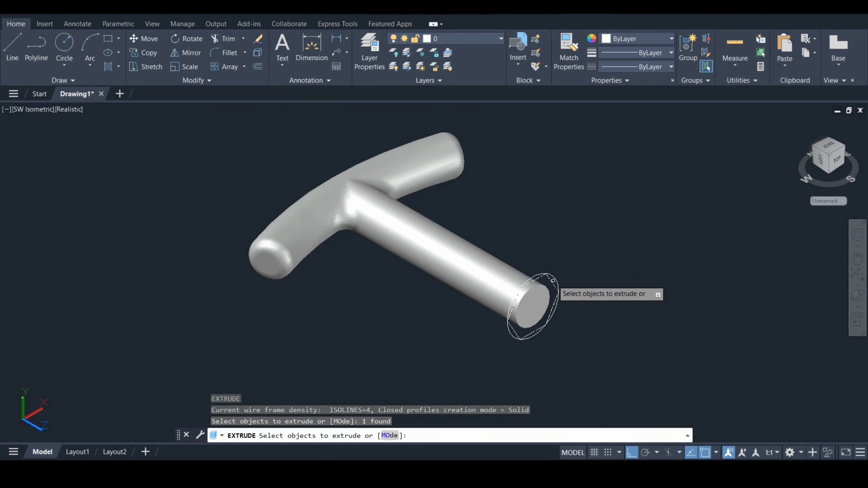
key(Return)
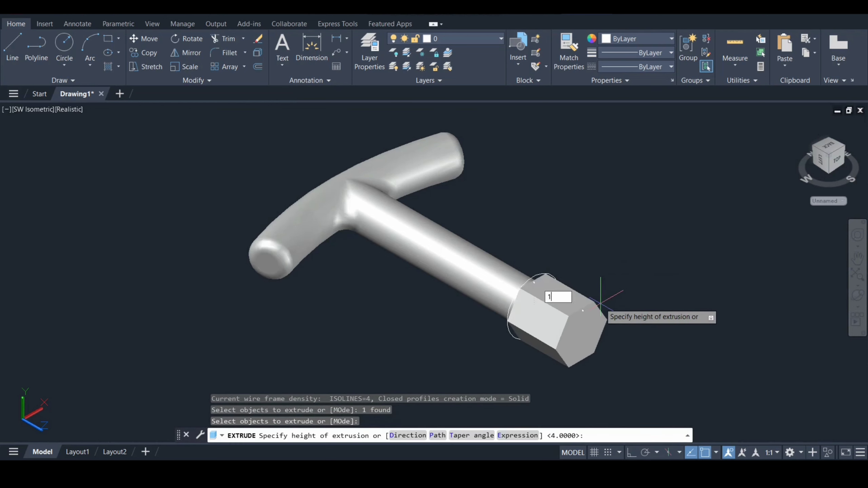
text(1)
key(Return)
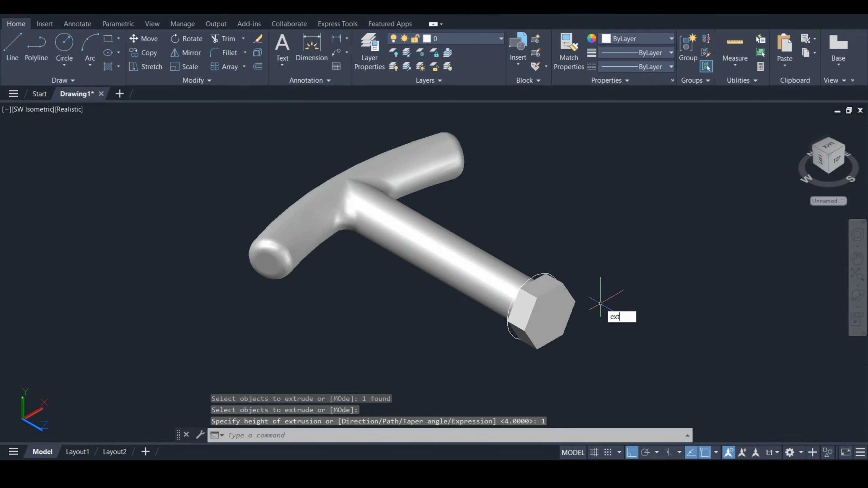
Extrude the 1.5-radius circle around the hexagon outward by 1
text(ext)
key(Return)
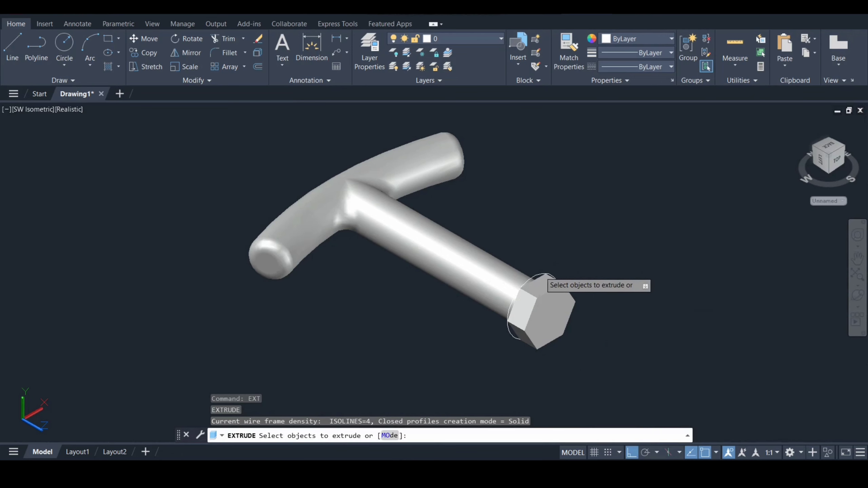
click(546, 275)
key(Return)
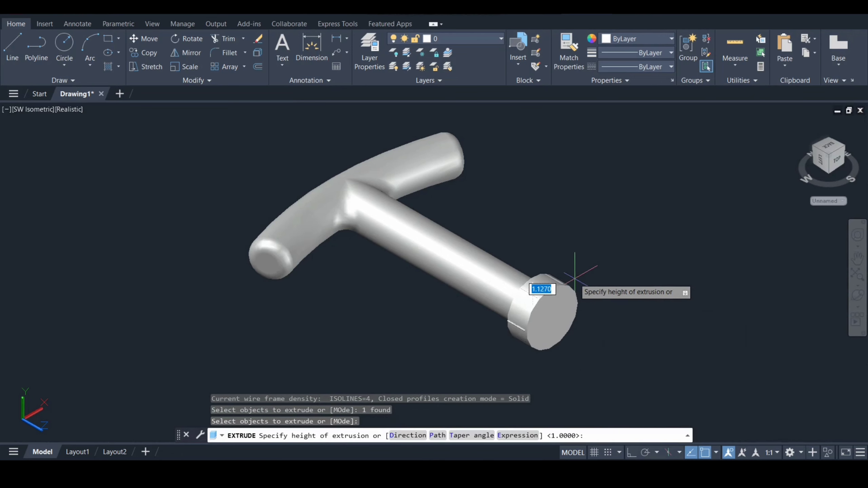
text(1)
key(Return)
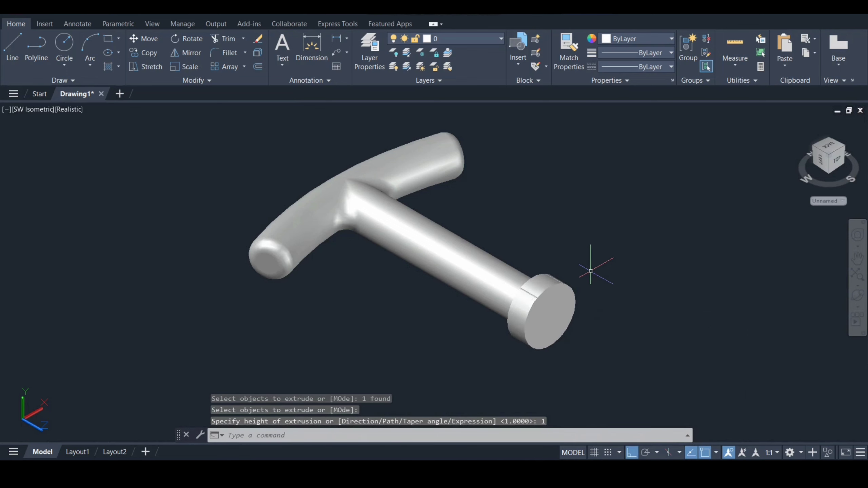
Fillet both circular edges of the extruded disc at the bar's end with radius 0.3
scroll(588, 281, up, 2)
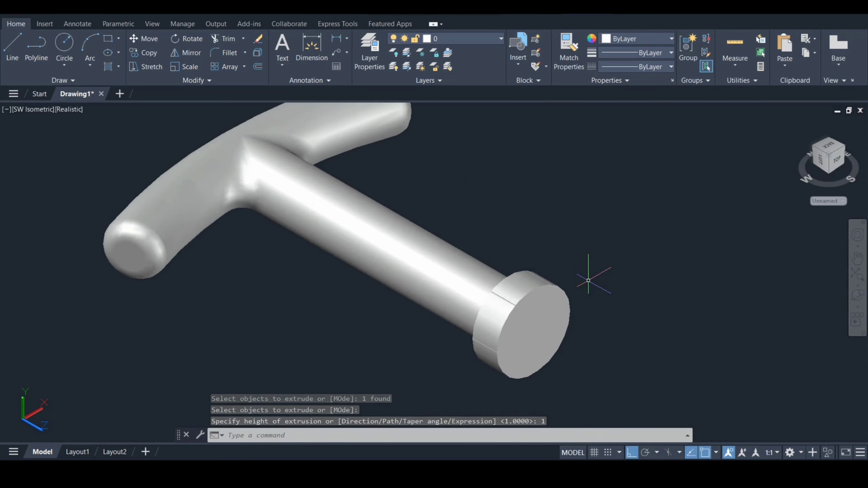
text(F)
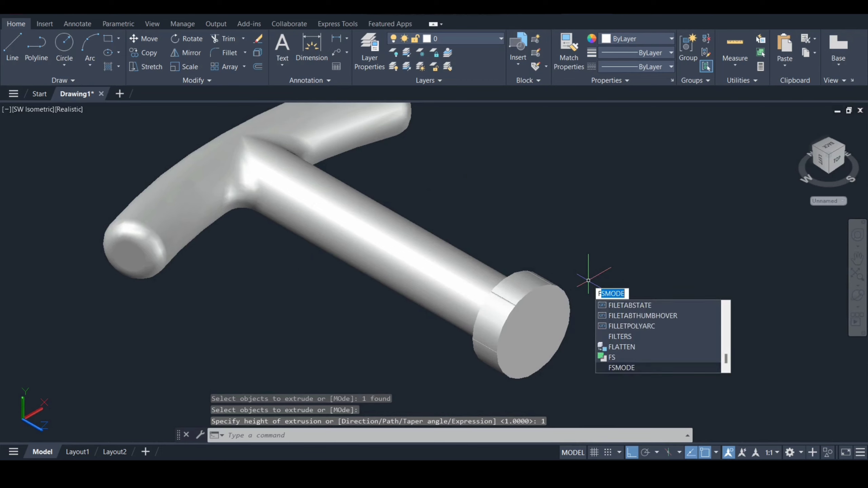
key(Escape)
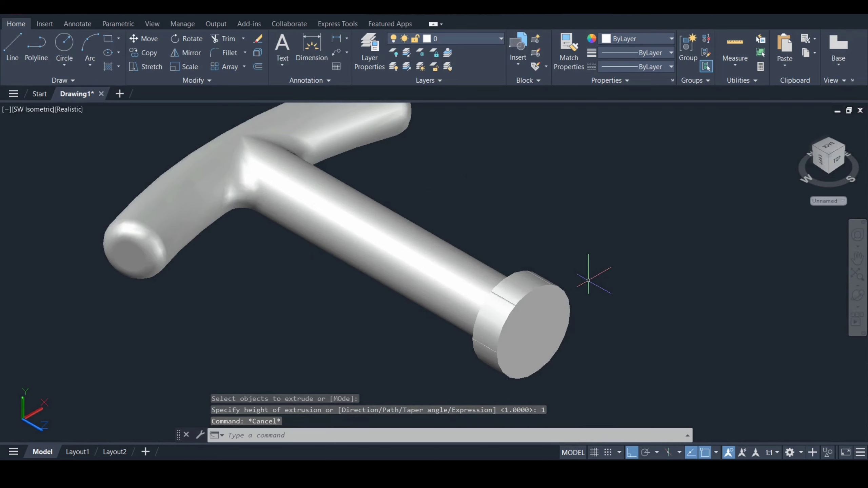
key(Down)
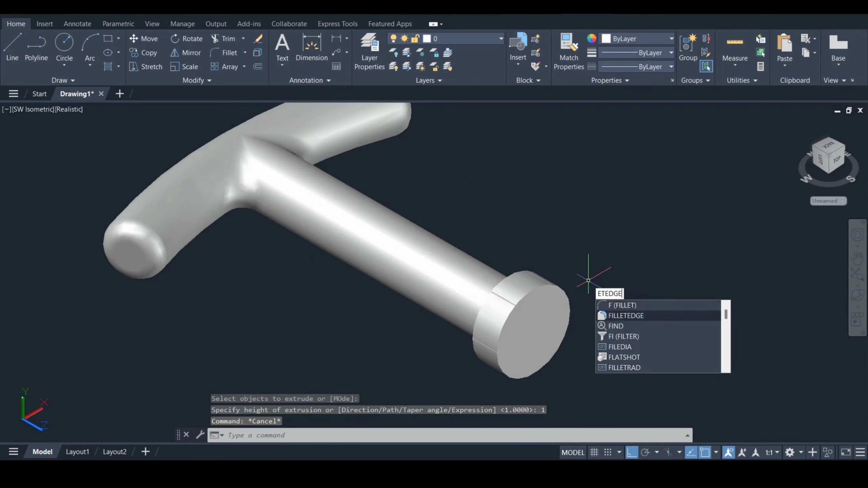
key(Return)
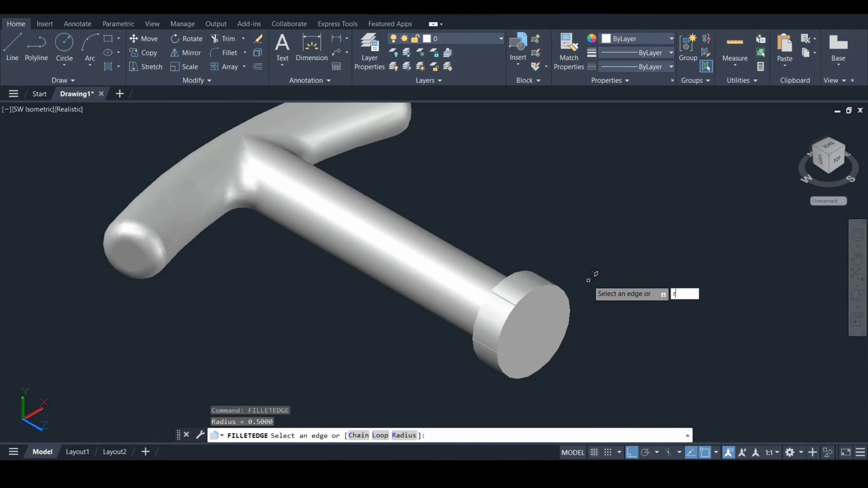
text(r)
key(Return)
key(Return)
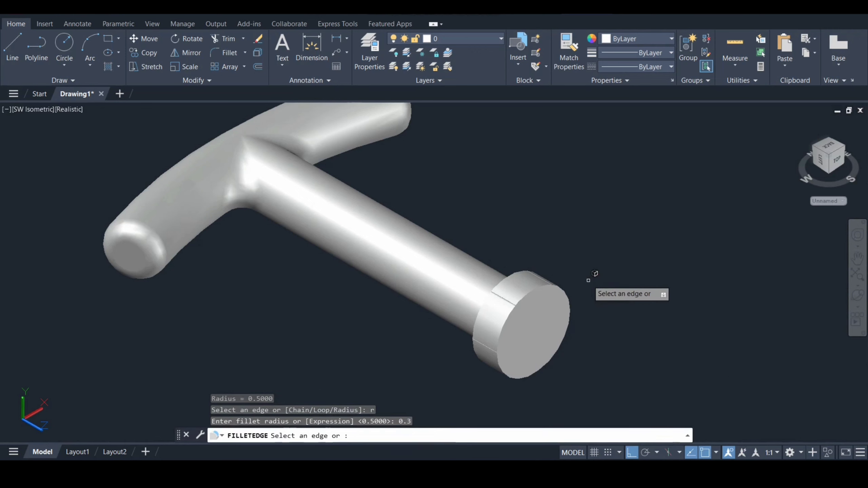
click(536, 284)
click(520, 267)
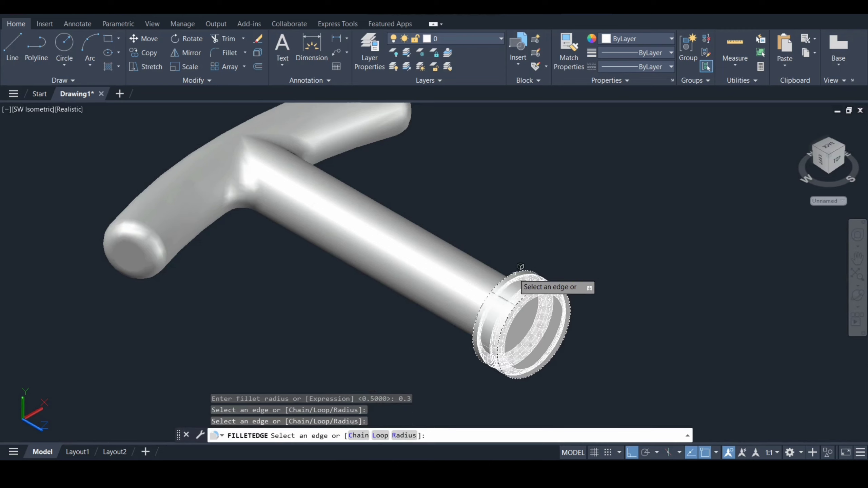
key(Return)
key(Return)
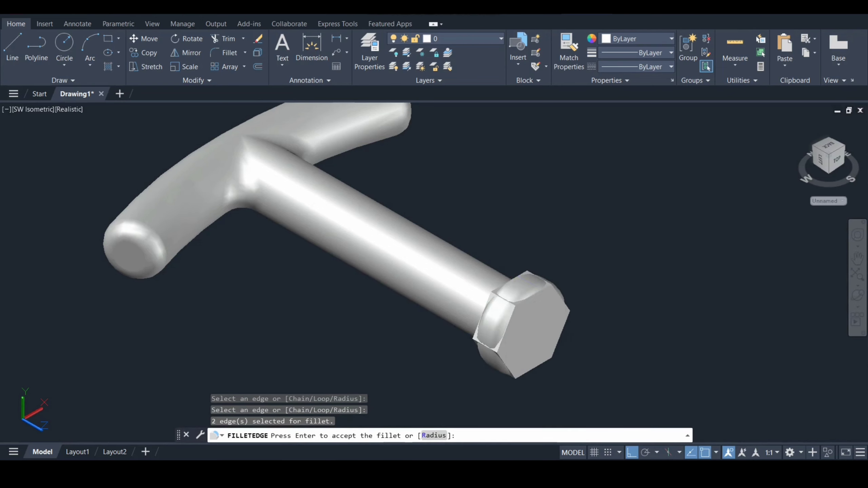
Intersect the filleted disc with the hexagonal prism to form a chamfered hex nut shape
text(IN)
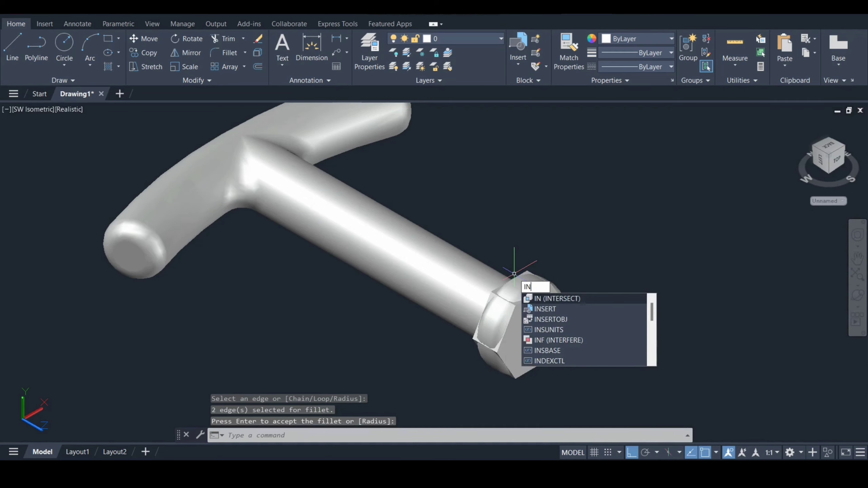
key(Return)
click(529, 294)
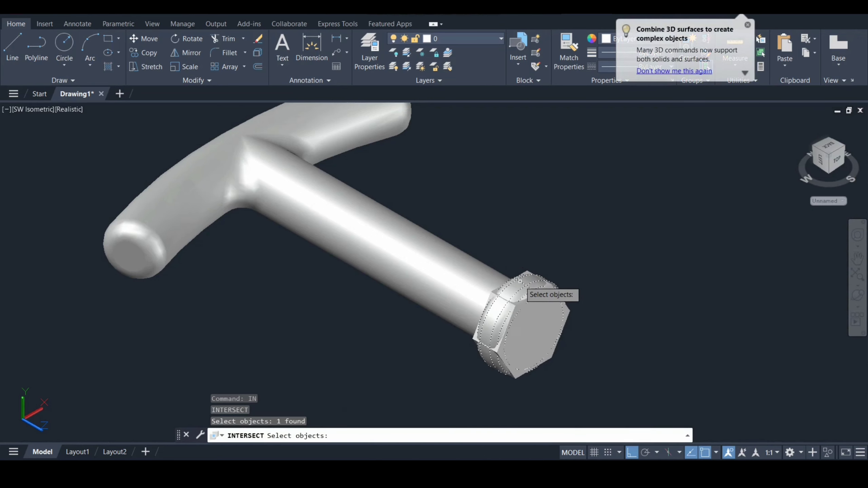
click(534, 325)
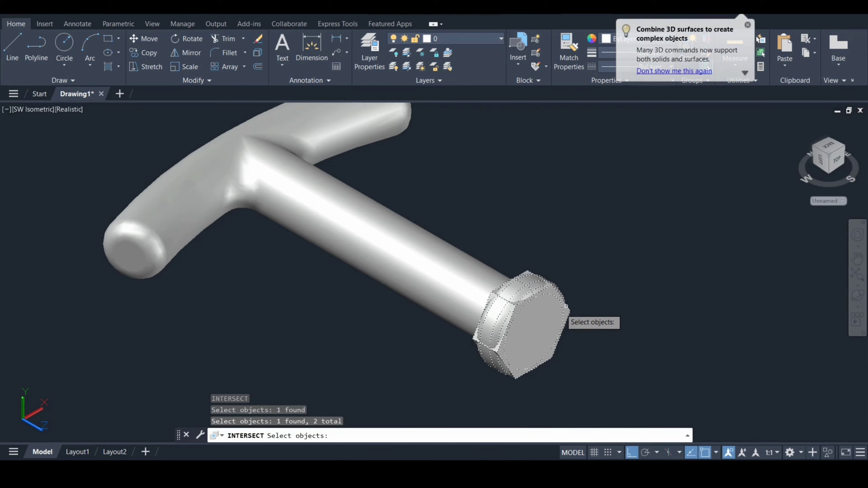
key(Return)
Draw a circle of radius 1 centred on the outer face of the hex nut shape
text(c)
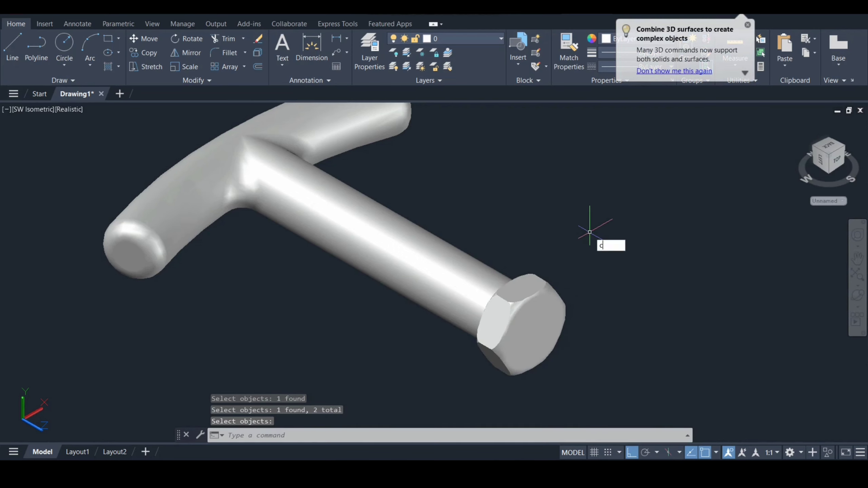
key(Return)
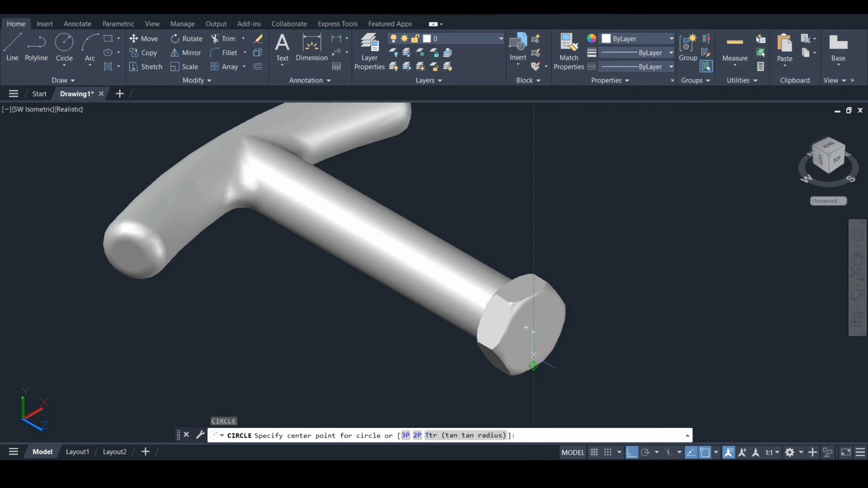
click(533, 332)
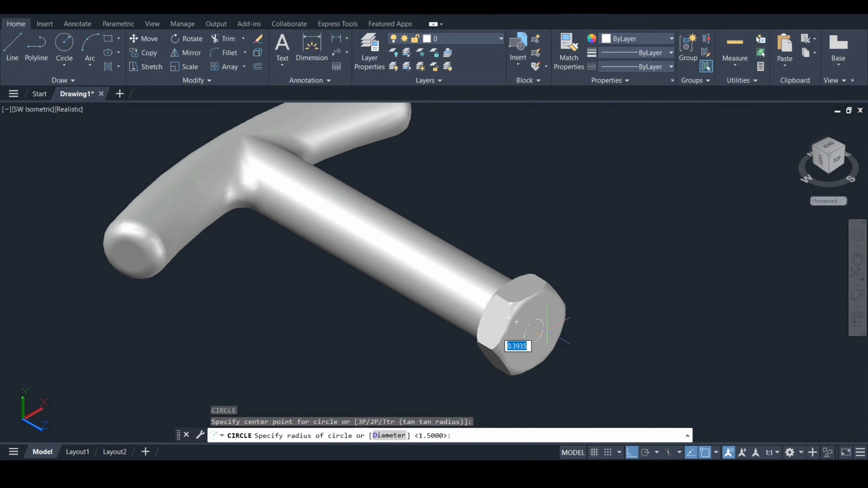
key(Return)
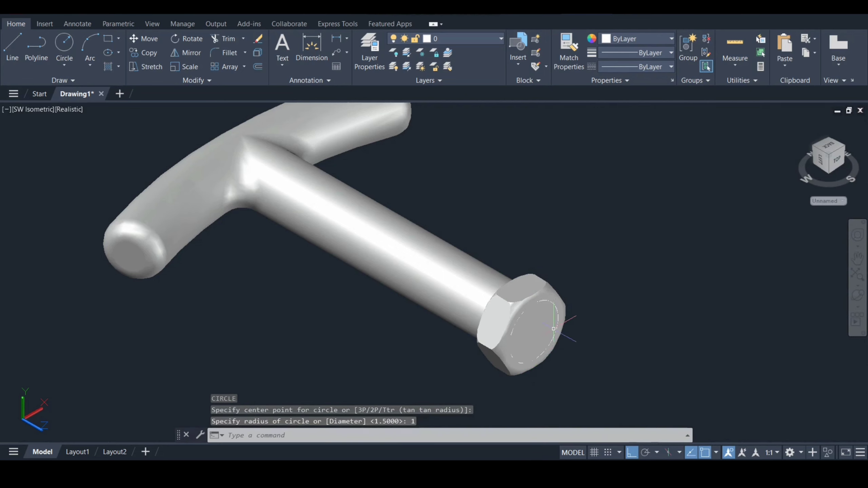
text(ext)
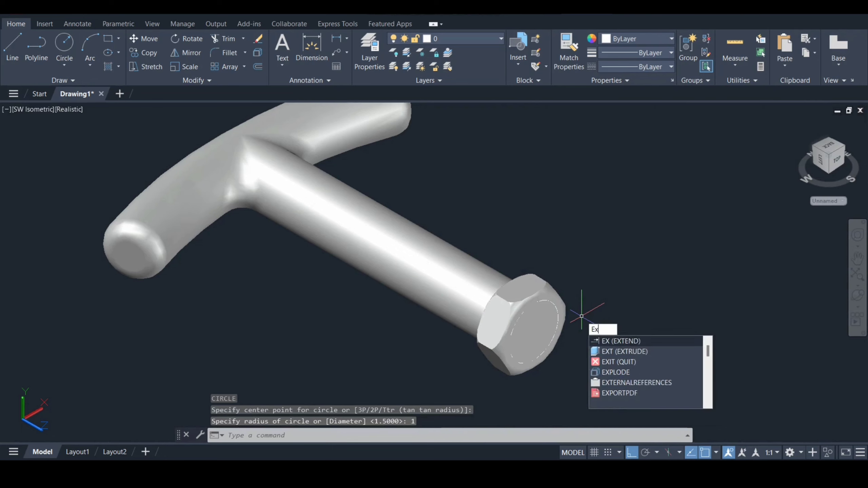
key(Return)
click(554, 334)
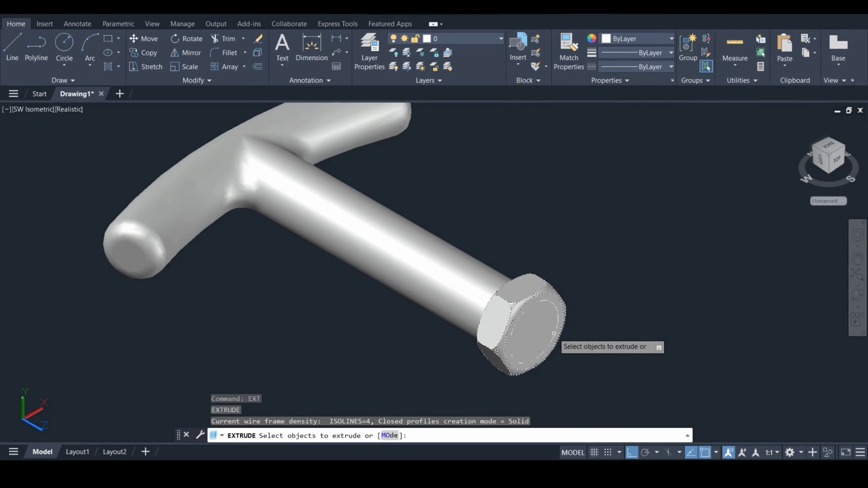
key(Escape)
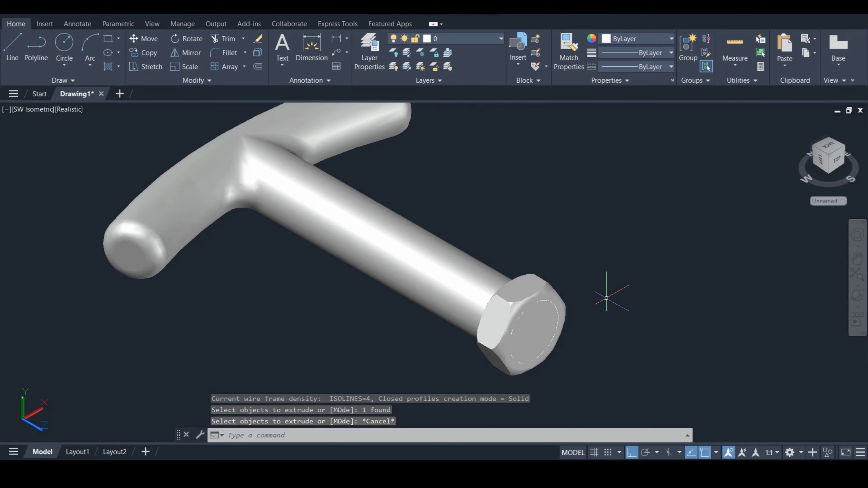
Extrude the 1-radius circle on the hex nut's outer face outward by 4
text(ext)
key(Return)
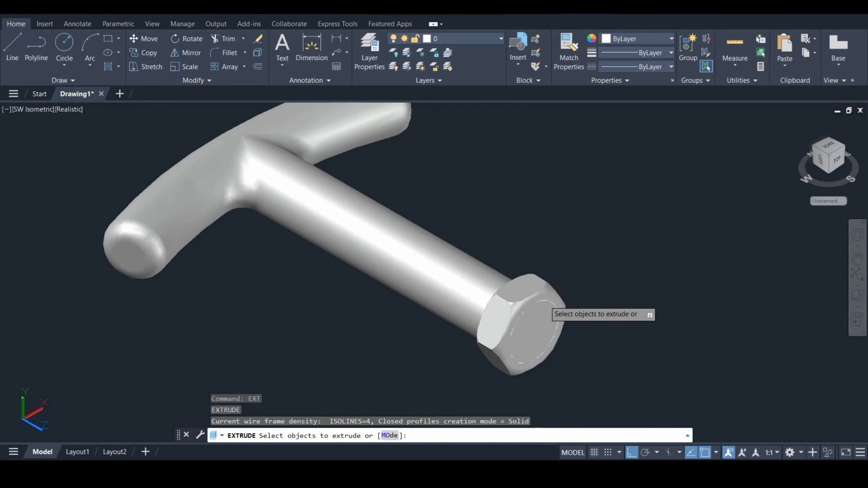
click(545, 301)
key(Return)
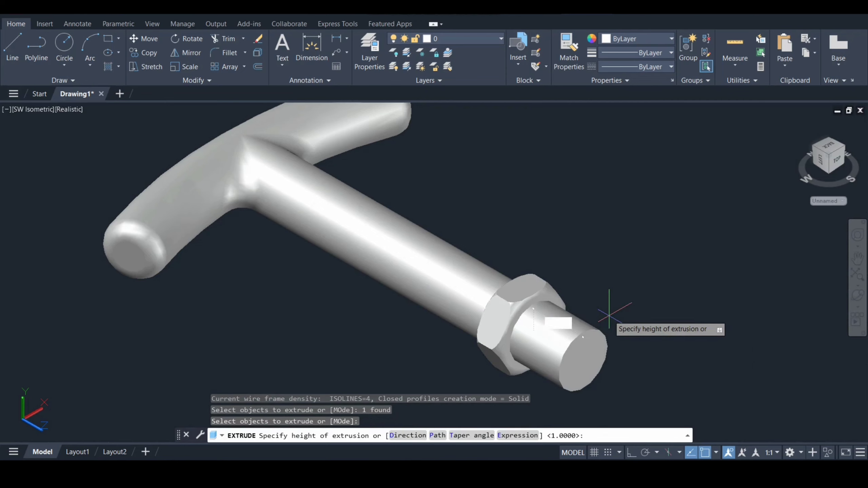
text(4)
key(Return)
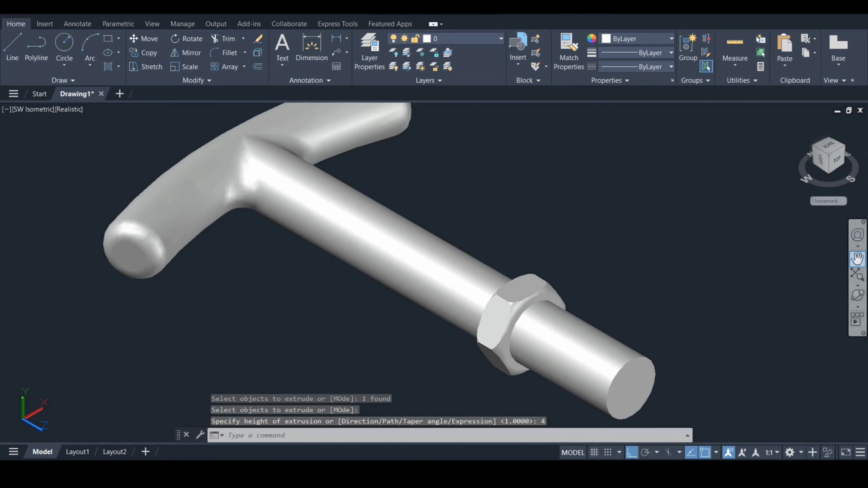
Create a helix centred on the shaft's free end face, with base and top radius 1 matching the shaft edge and height 4
click(857, 259)
drag(756, 326, 682, 276)
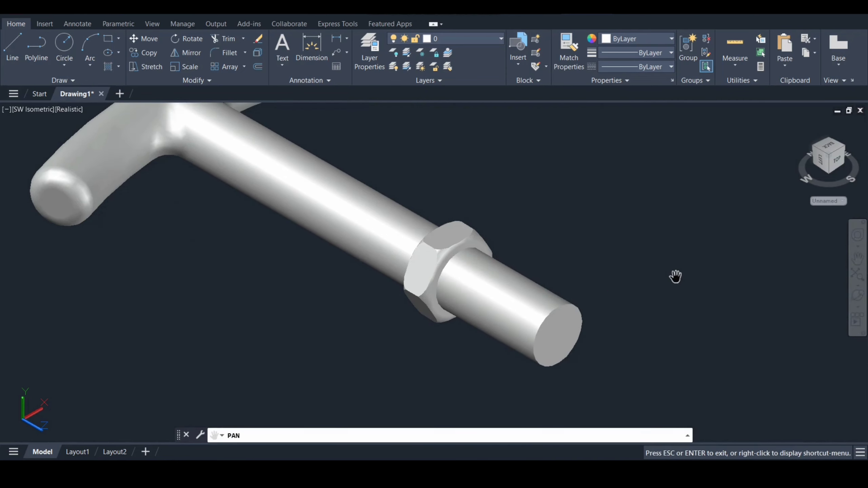
key(Escape)
text(HELIX)
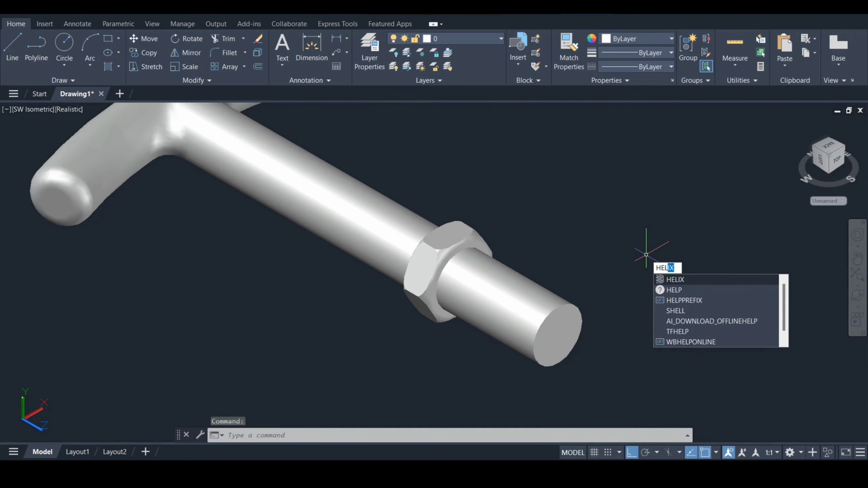
key(Return)
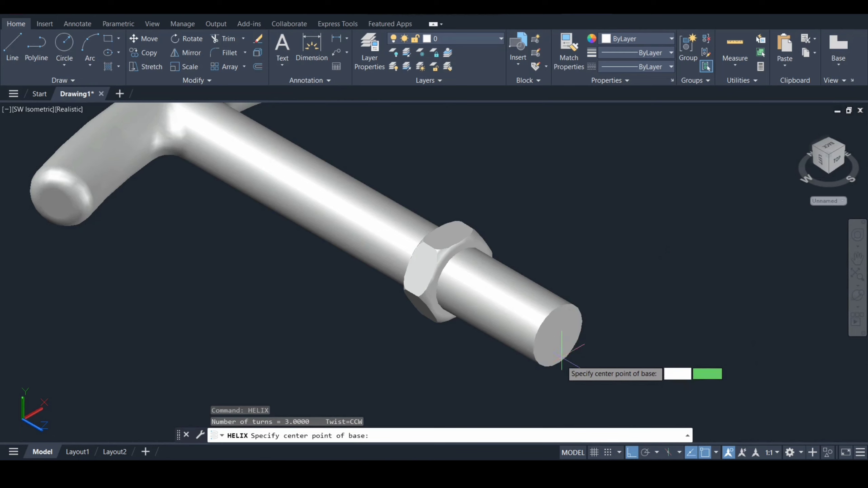
click(558, 336)
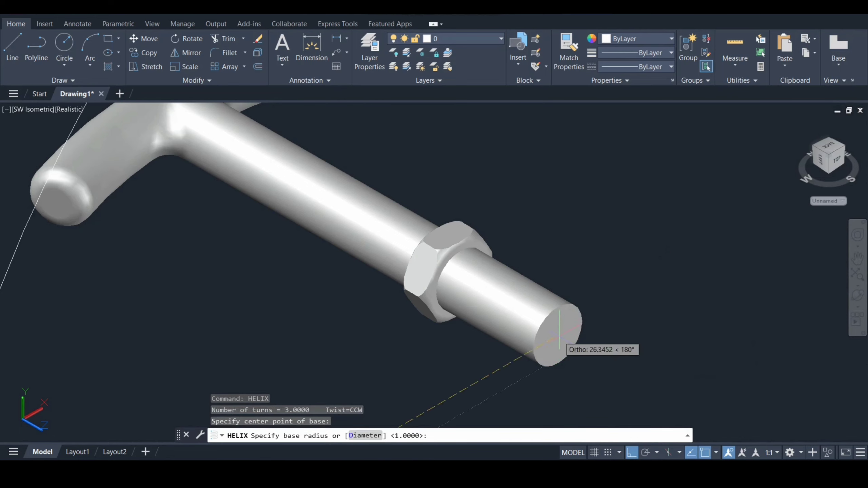
click(583, 321)
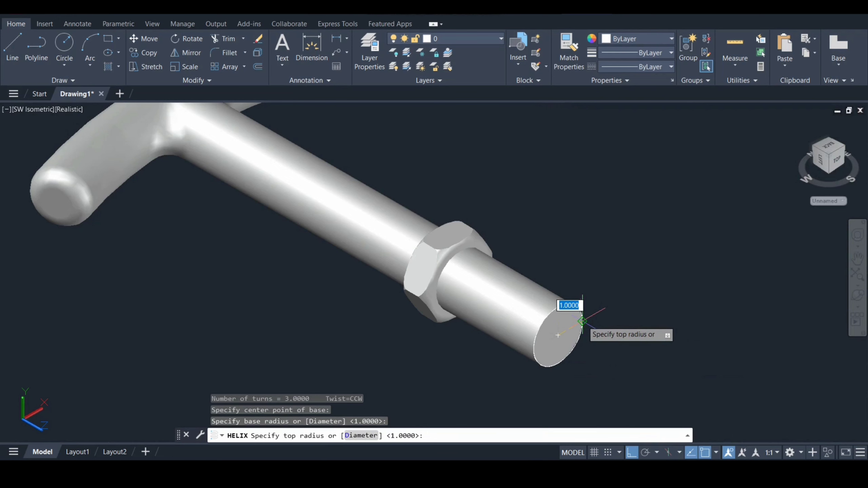
click(583, 321)
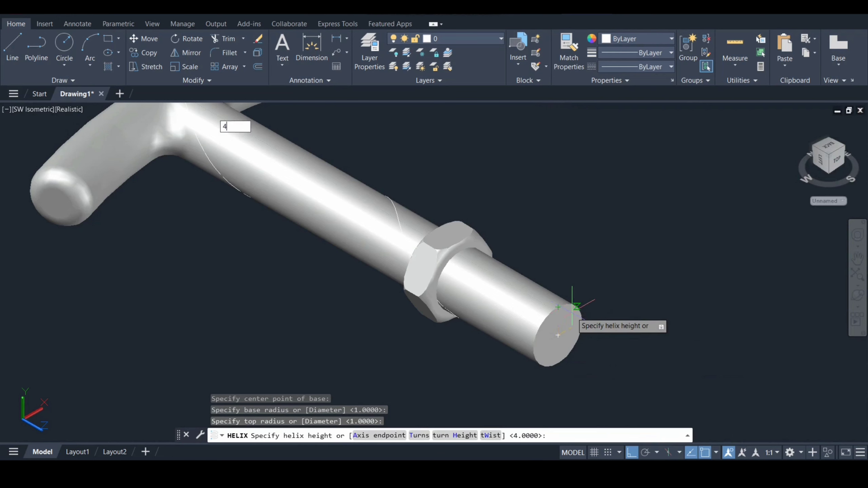
text(4)
key(Return)
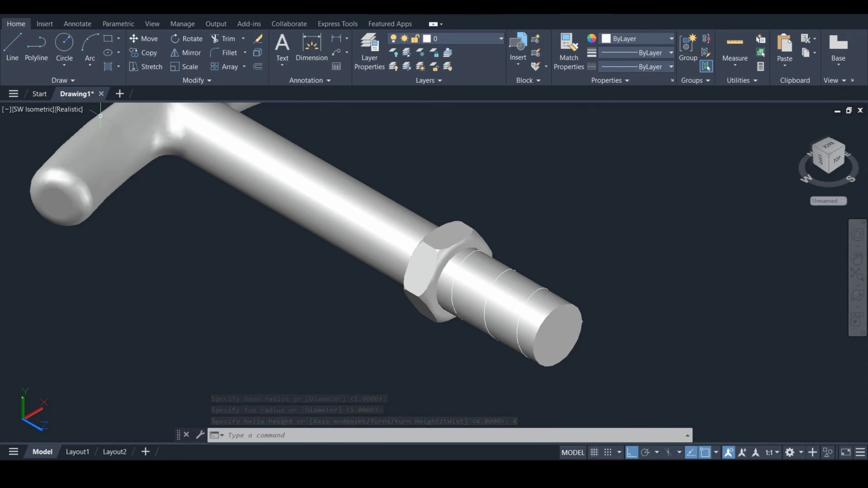
Set the Top view and turn it around so the shaft's free end points up and the handle lies below
click(33, 110)
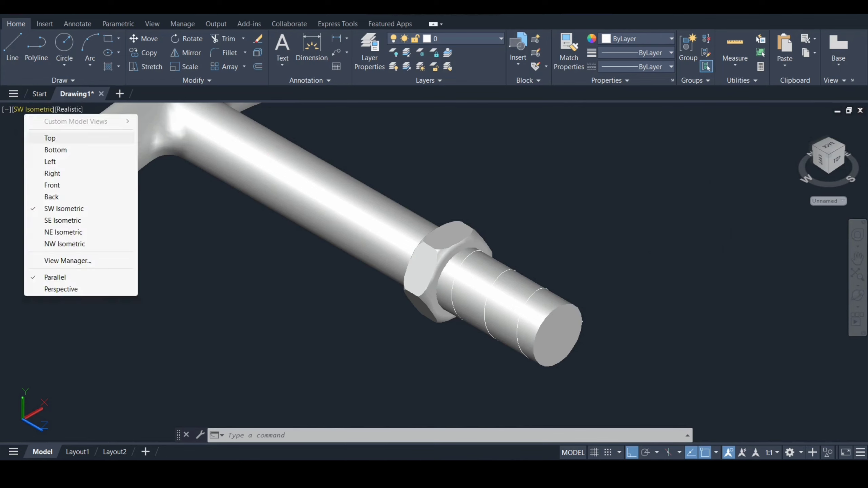
click(49, 138)
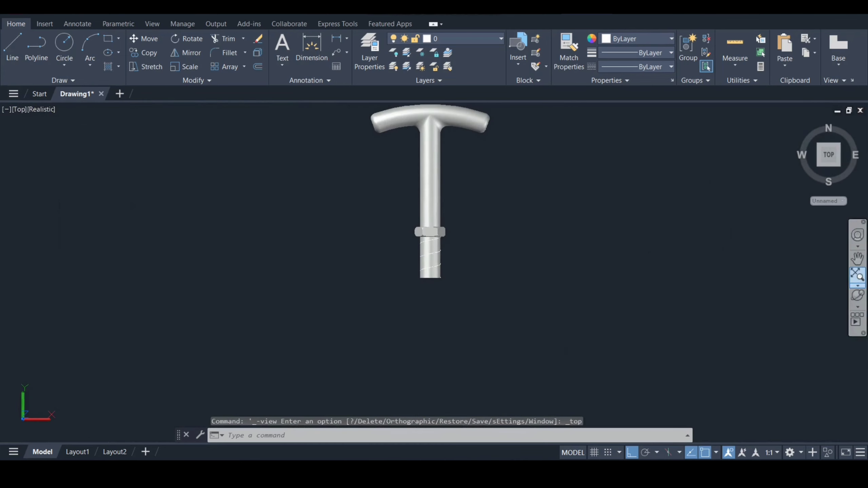
click(858, 296)
drag(523, 270, 475, 269)
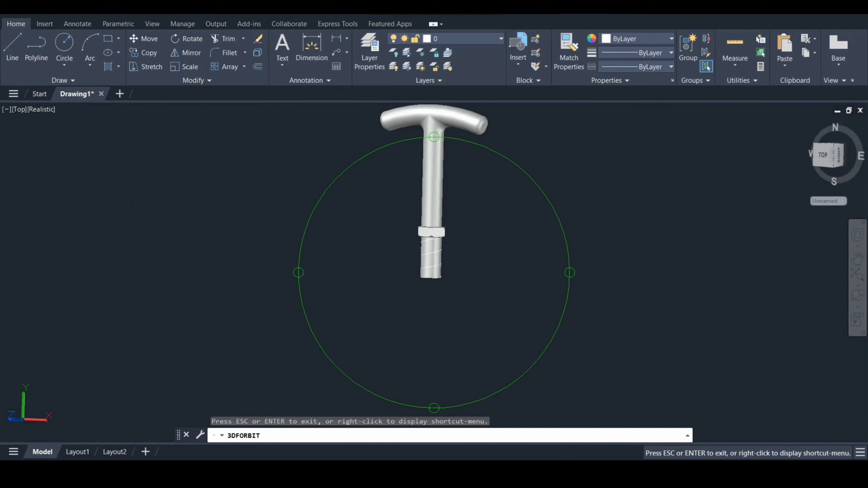
drag(575, 190, 286, 342)
key(Escape)
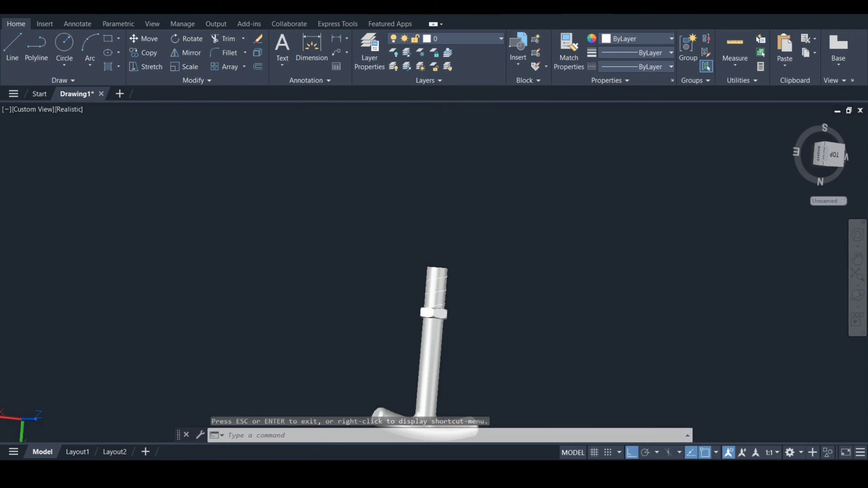
click(834, 155)
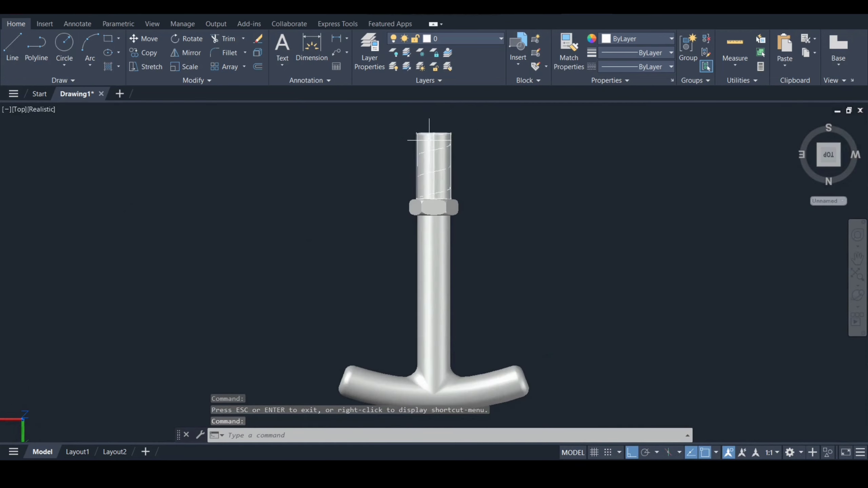
Hide the cylindrical shaft beyond the hex nut, leaving the helix displayed
click(432, 140)
right_click(429, 140)
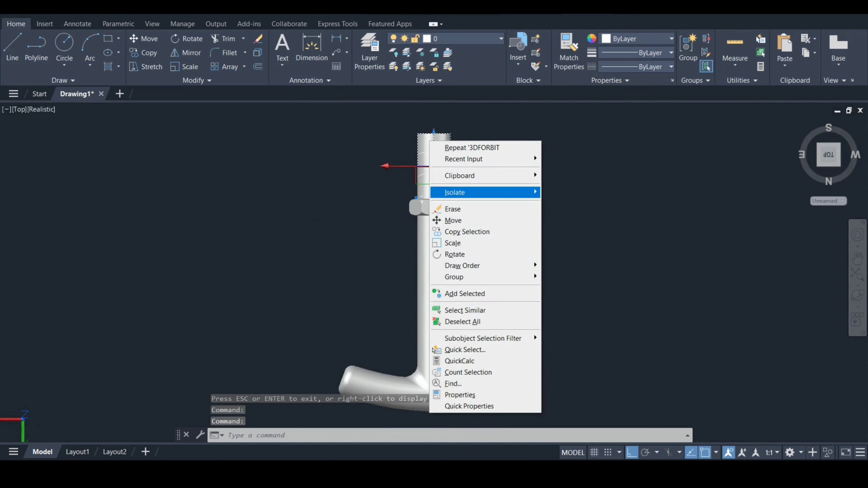
mouse_move(512, 192)
click(559, 203)
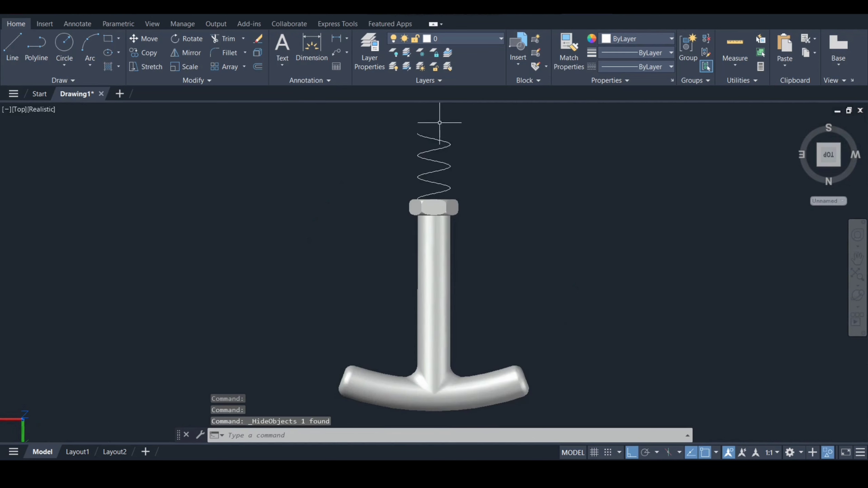
Set the helix's number of turns to 30 in its properties, then deselect it and close the properties
scroll(438, 148, up, 4)
click(430, 154)
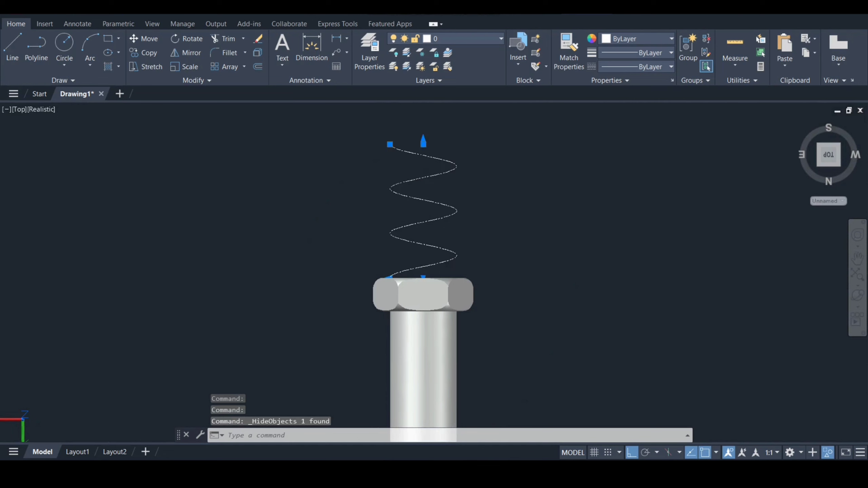
right_click(519, 158)
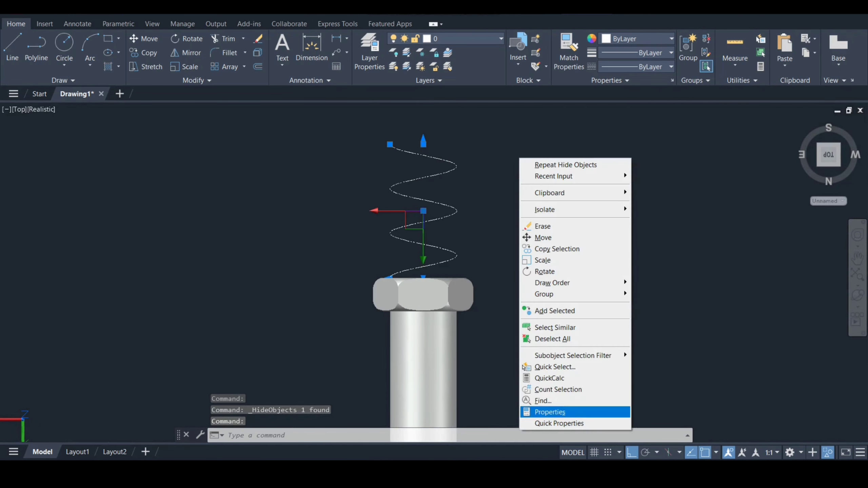
click(547, 412)
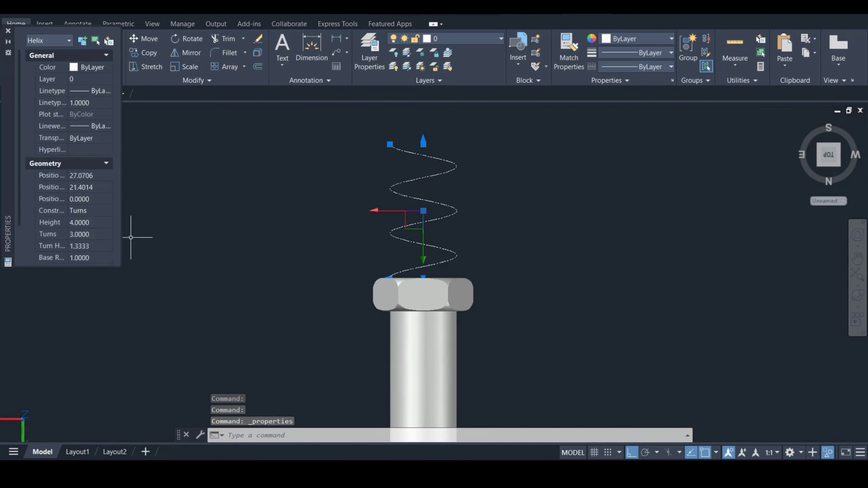
click(85, 234)
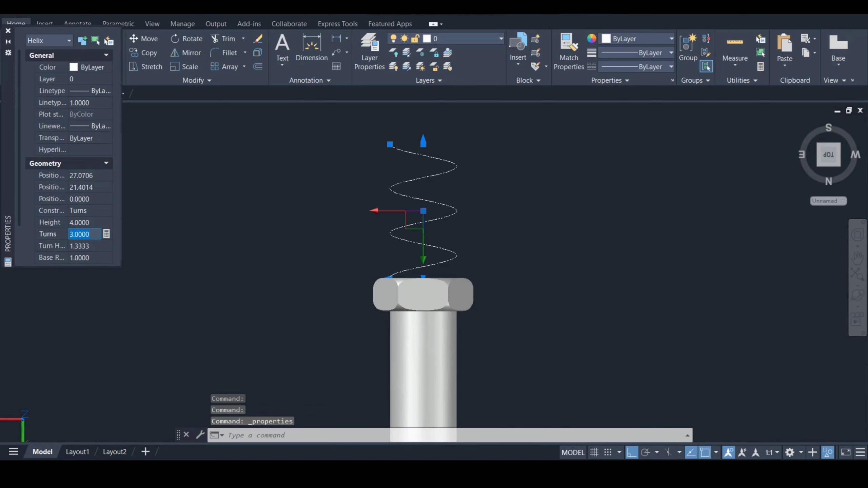
key(Tab)
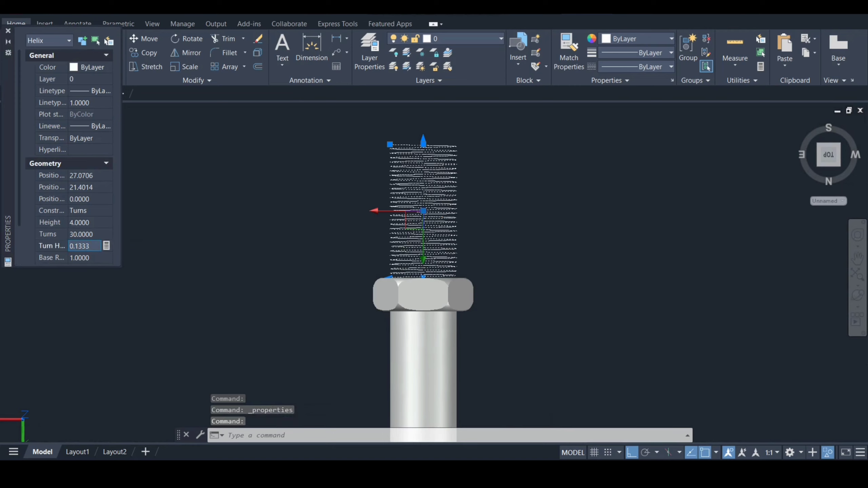
key(Escape)
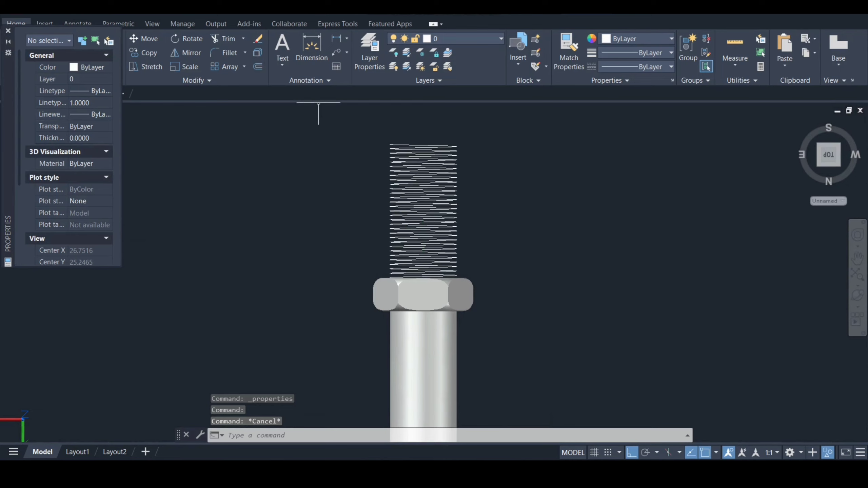
key(ctrl+1)
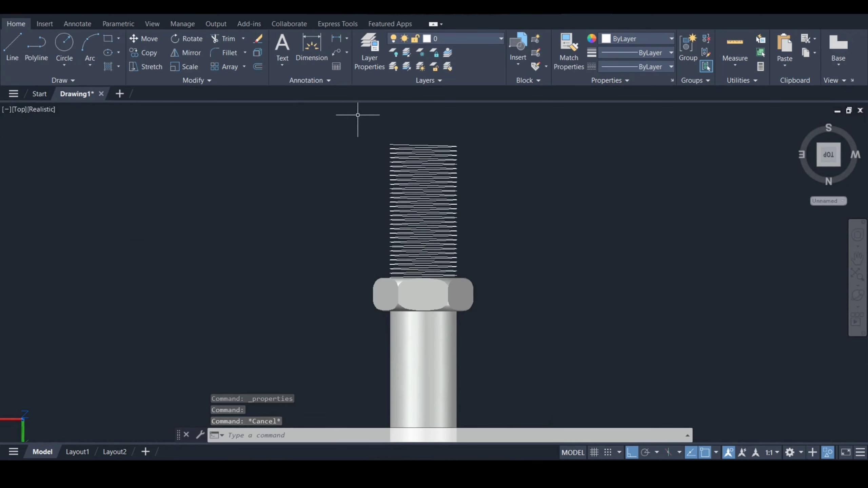
Draw a three-sided polygon inscribed in a circle of radius 0.07, centred on the helix's free endpoint
scroll(387, 116, up, 6)
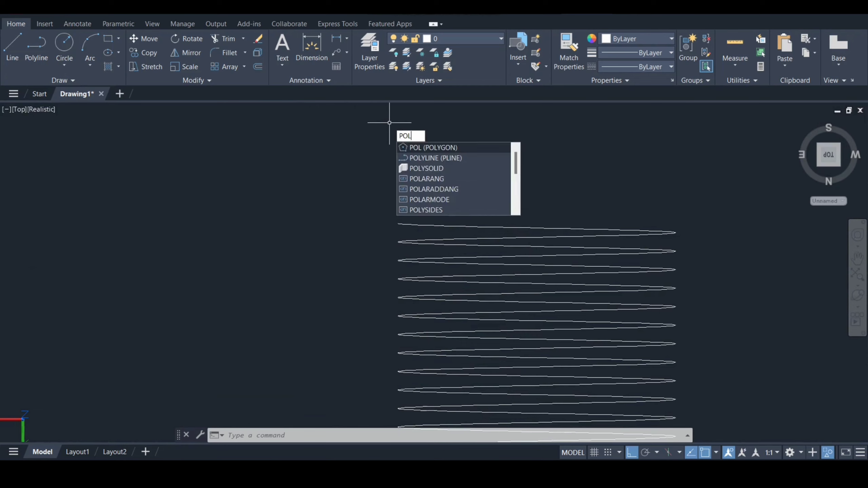
key(Return)
text(3)
key(Return)
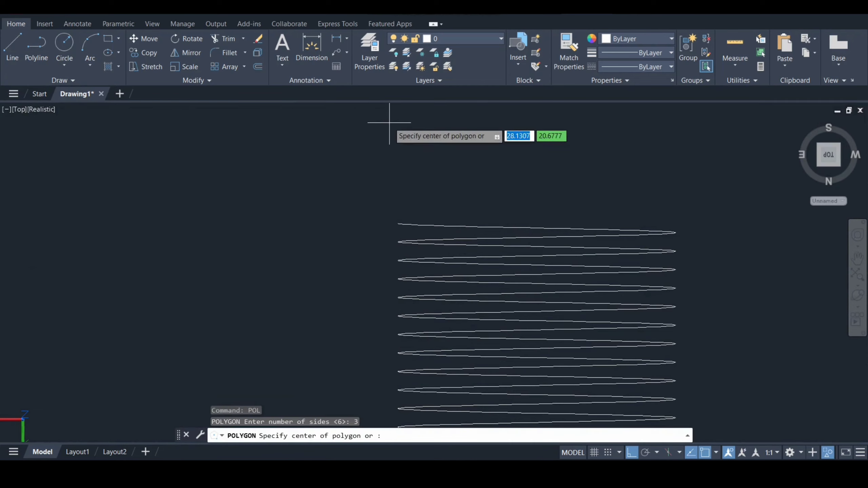
click(399, 225)
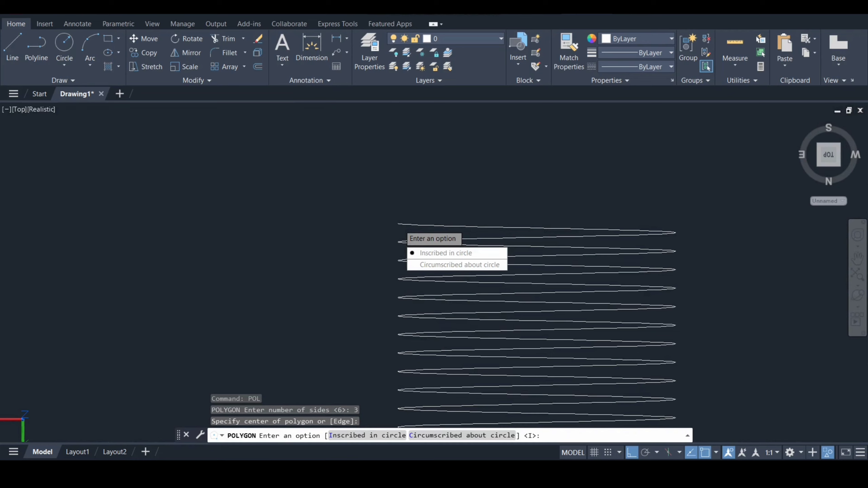
key(Return)
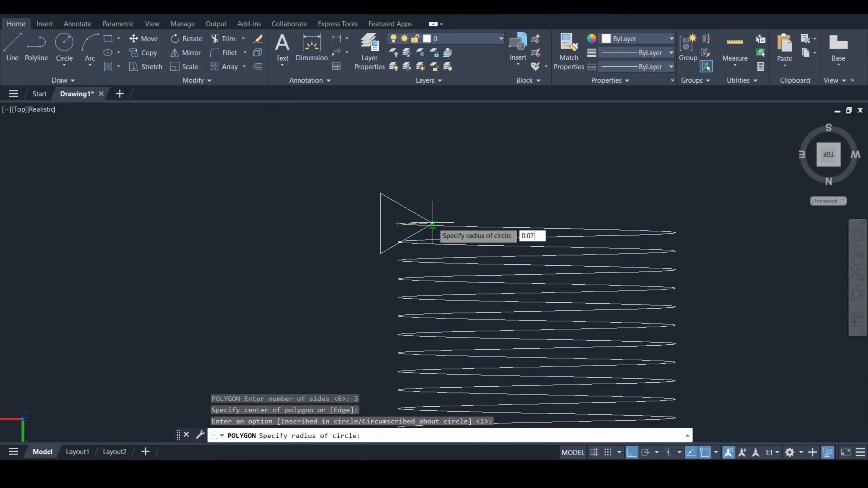
key(Return)
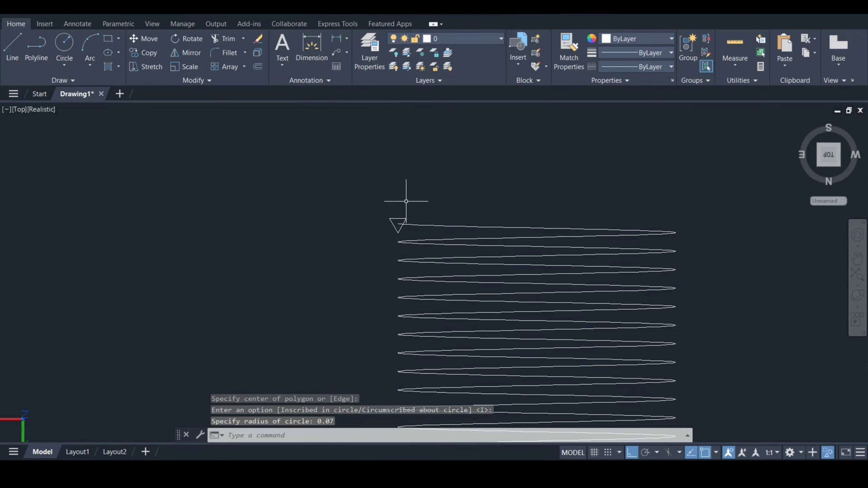
Rotate the small triangle a quarter turn about the helix's endpoint so one vertex points inward toward the helix axis
key(Return)
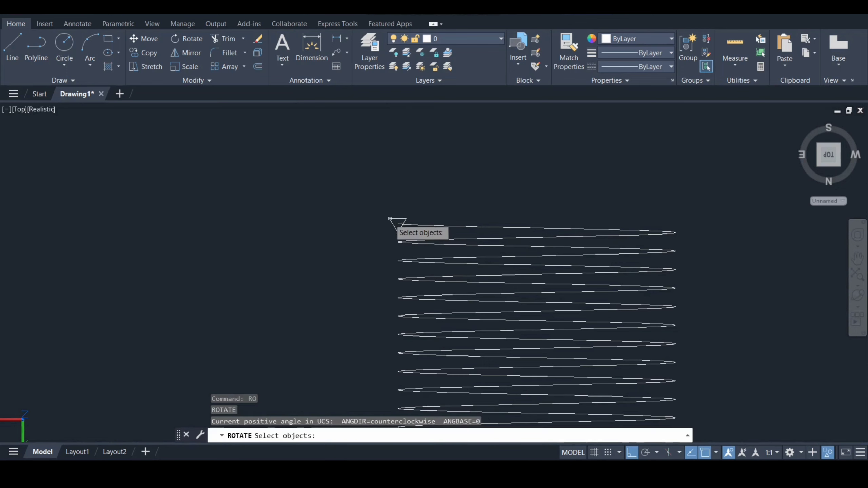
click(396, 225)
key(Return)
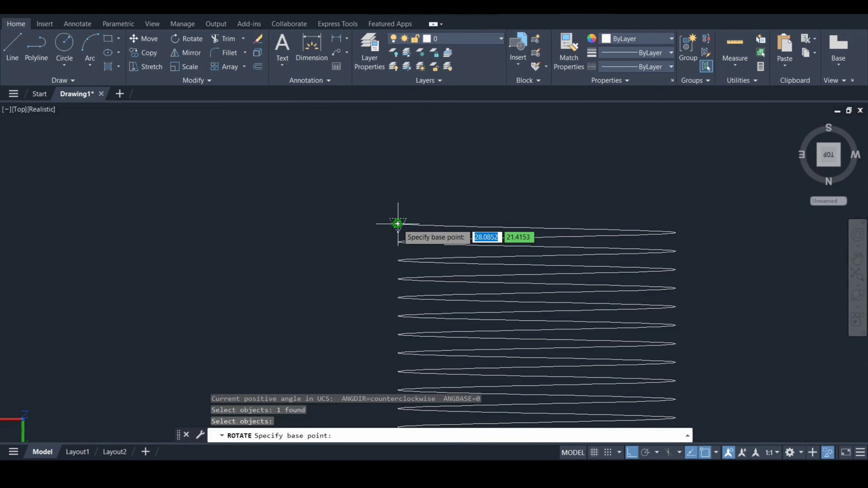
click(397, 224)
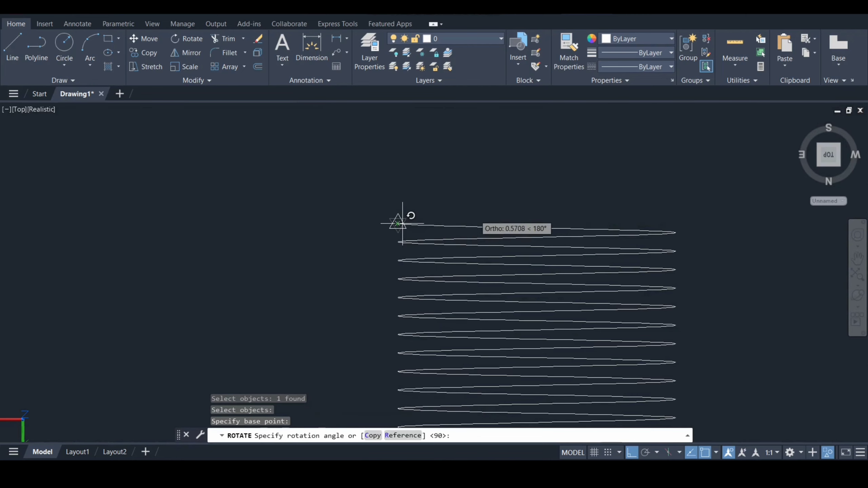
click(410, 276)
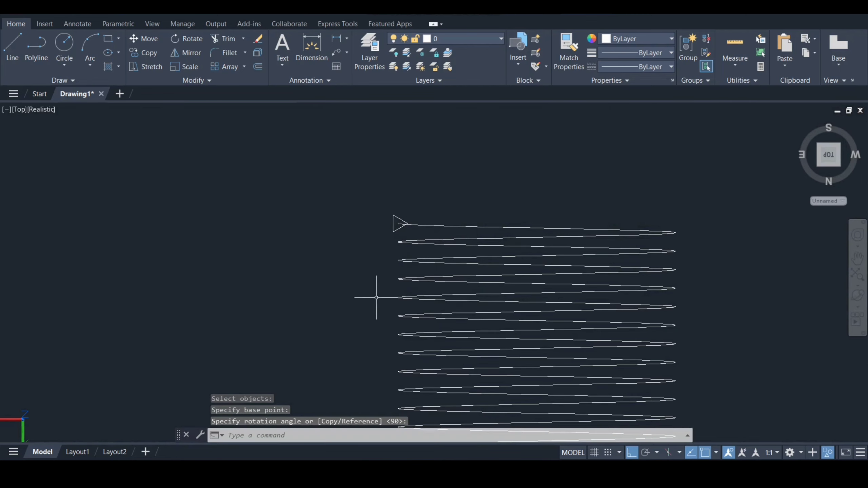
Move the triangle from the midpoint of its outer side onto the helix's endpoint
scroll(387, 233, up, 3)
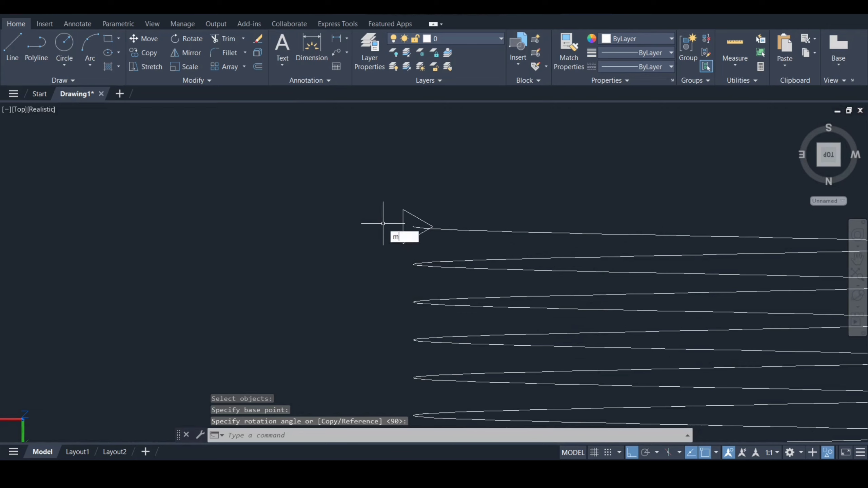
key(Return)
click(403, 231)
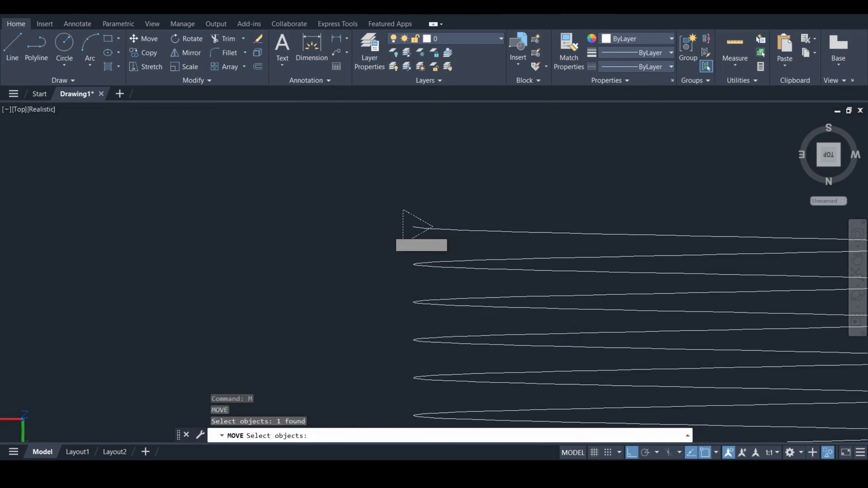
key(Return)
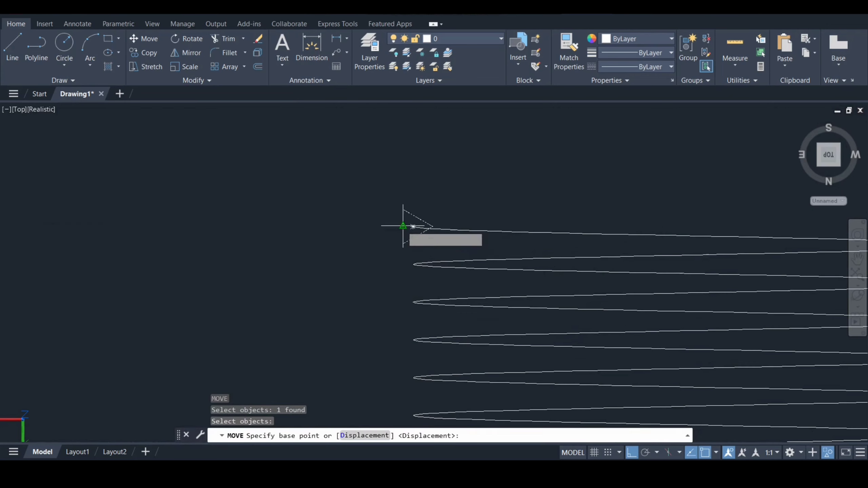
click(412, 227)
click(414, 226)
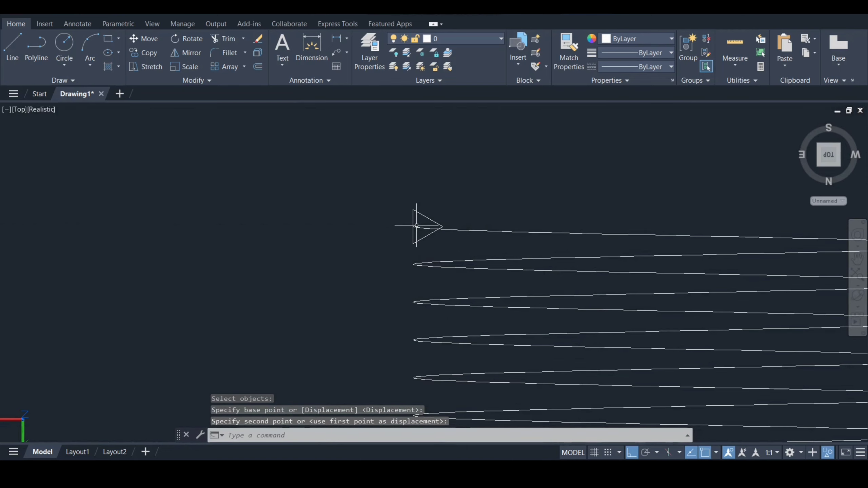
scroll(327, 198, down, 2)
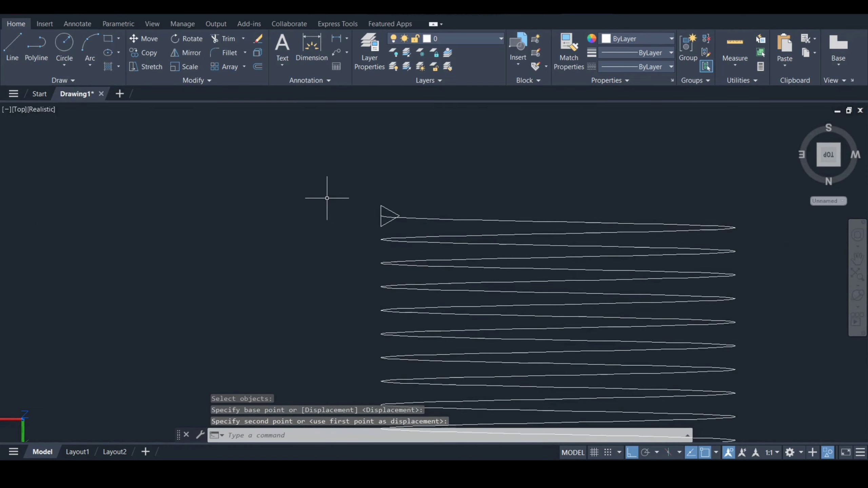
Sweep the small triangle profile along the helix to form the thread solid
text(sweep)
key(Return)
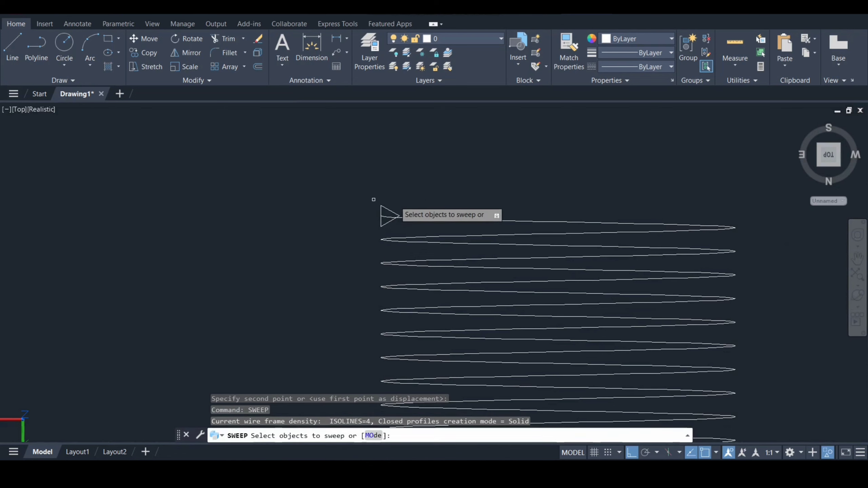
click(395, 212)
key(Return)
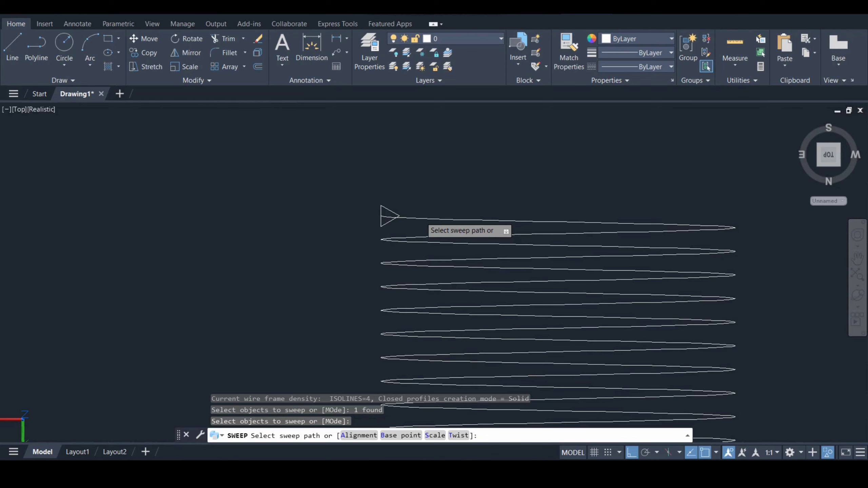
click(423, 219)
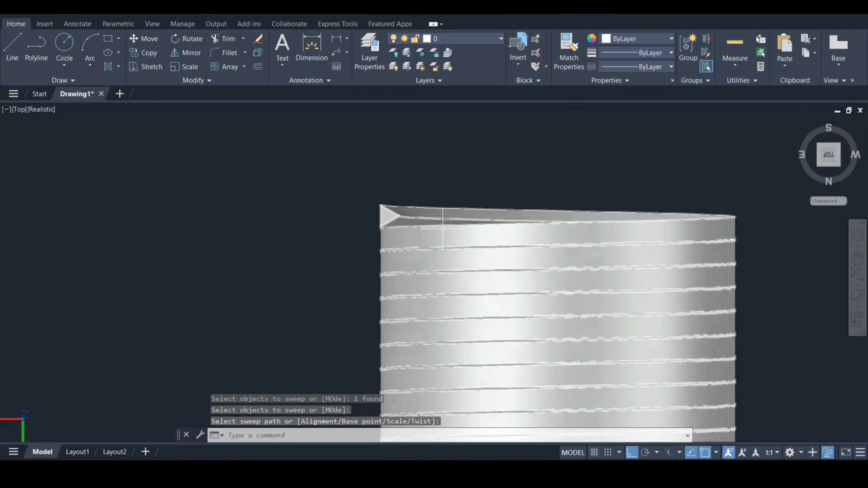
Move the swept thread solid a short distance along the shaft axis away from the hex nut, then deselect it
scroll(345, 246, down, 2)
middle_drag(349, 237, 370, 168)
scroll(374, 168, down, 2)
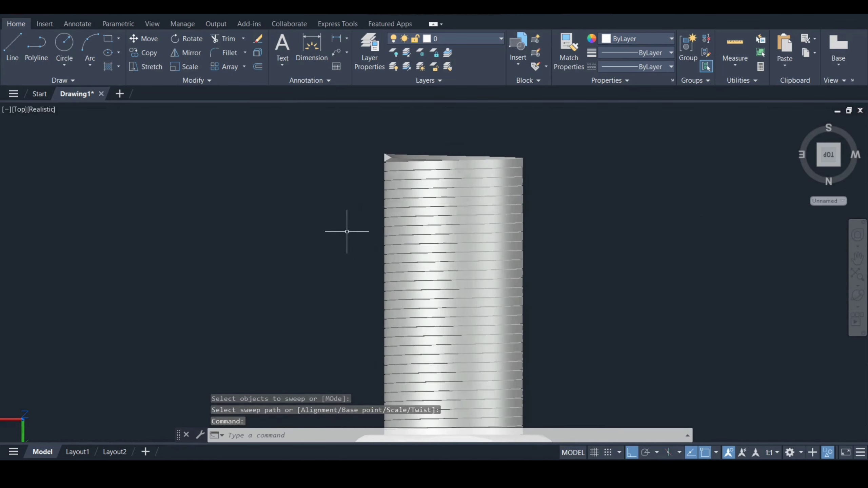
middle_drag(347, 232, 354, 215)
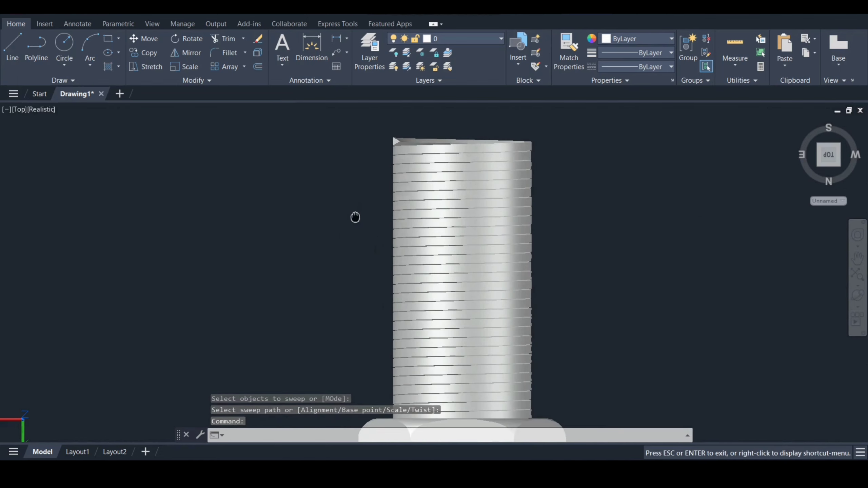
click(459, 230)
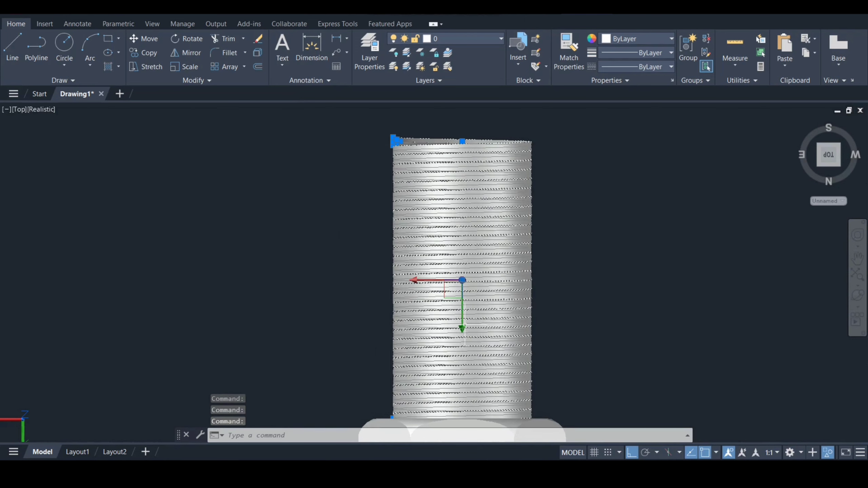
click(462, 280)
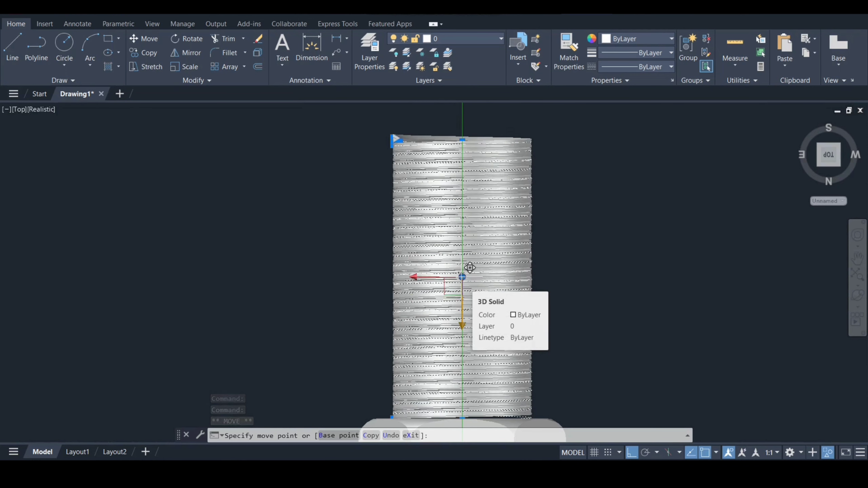
click(469, 263)
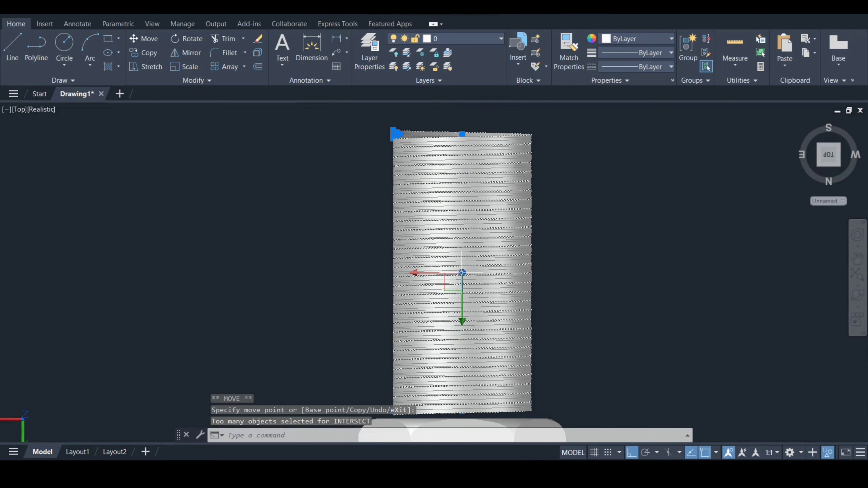
key(Escape)
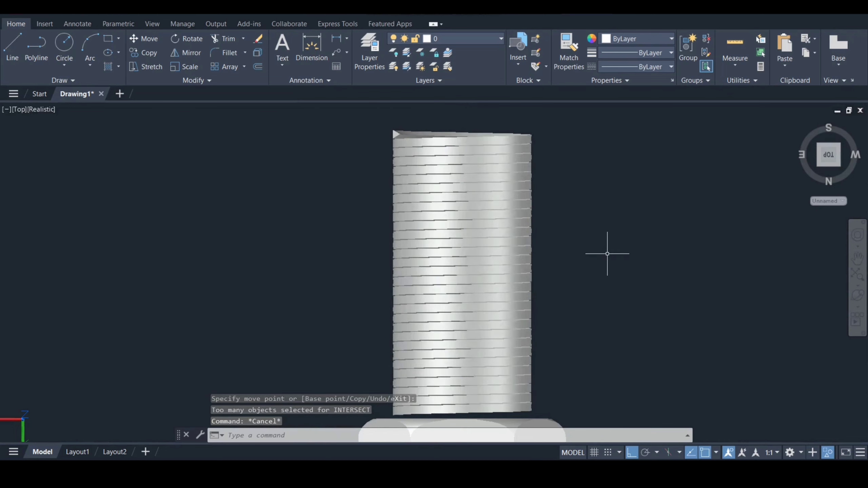
End object isolation to bring back the hidden shaft cylinder
right_click(587, 179)
mouse_move(614, 231)
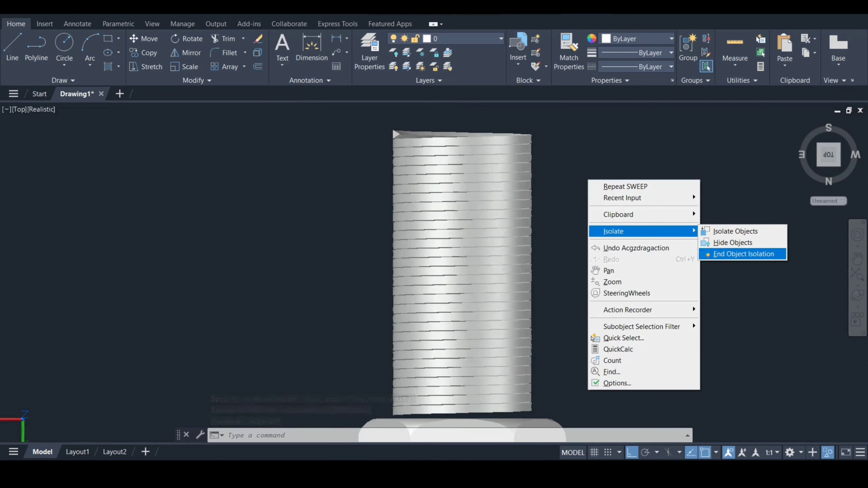
click(742, 254)
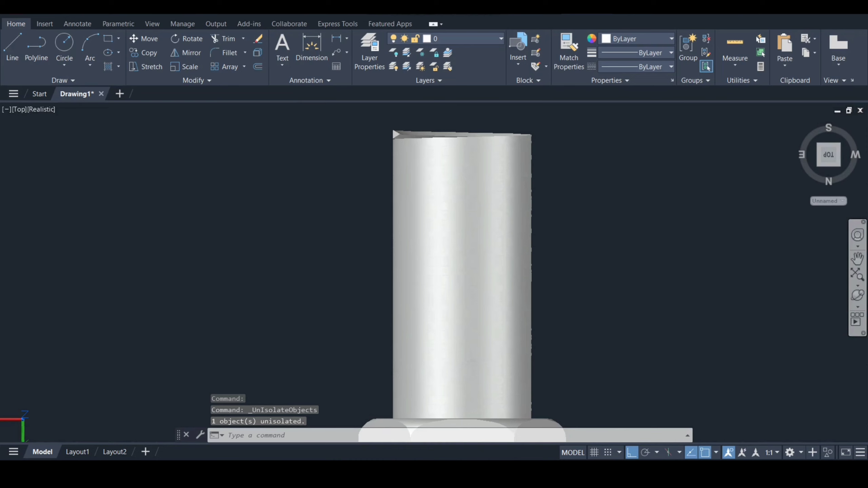
Hide the swept thread solid so the shaft's free end face is exposed
click(857, 295)
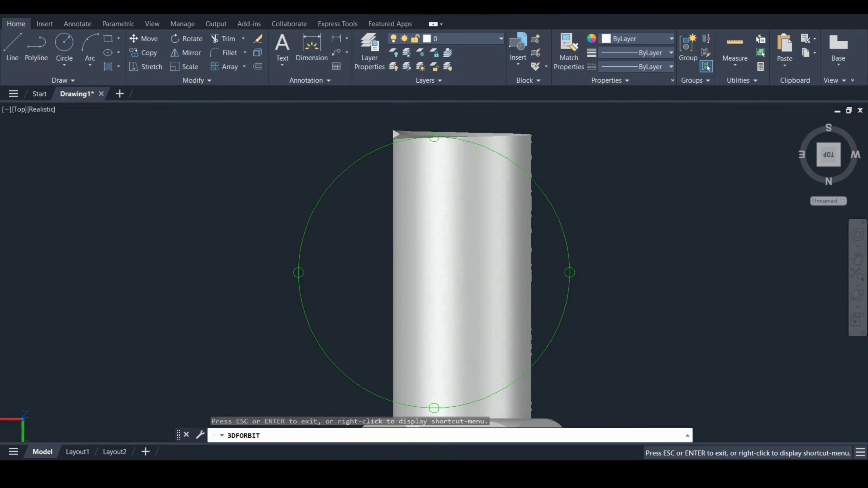
key(Escape)
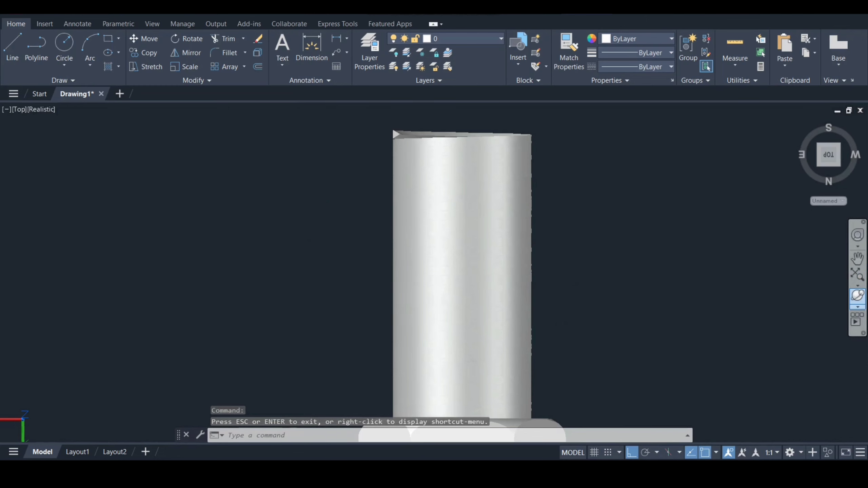
click(857, 295)
drag(462, 277, 441, 370)
key(Escape)
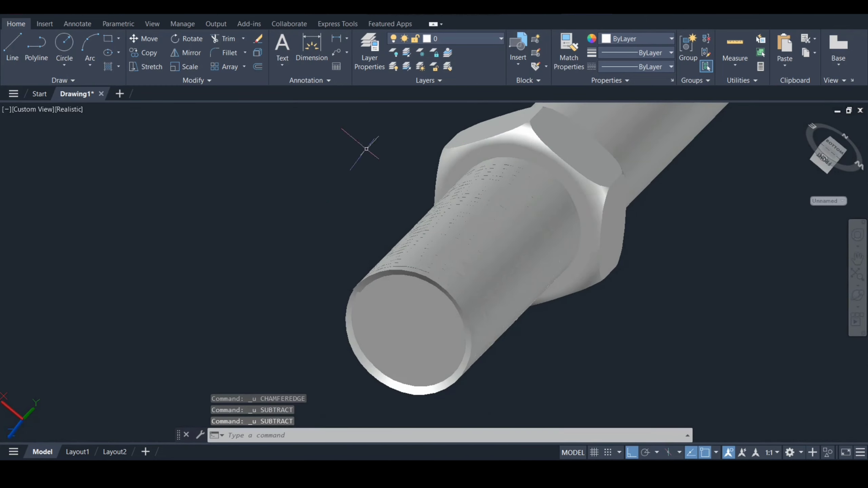
click(466, 198)
right_click(465, 198)
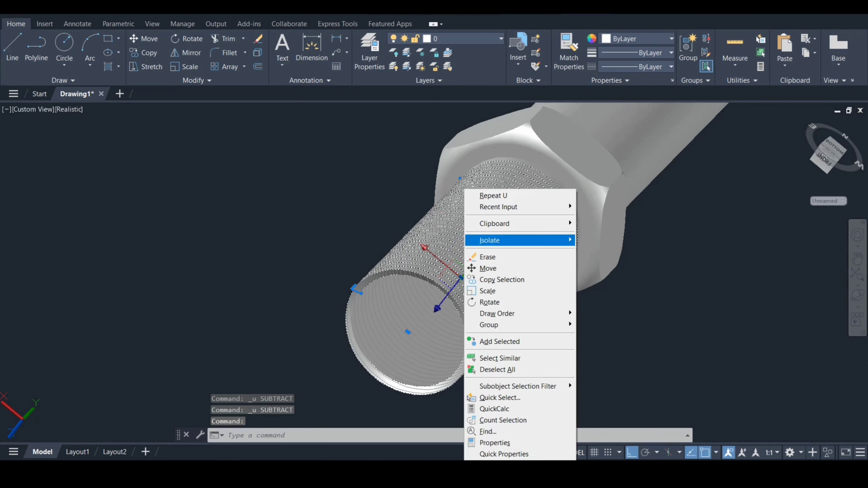
mouse_move(489, 240)
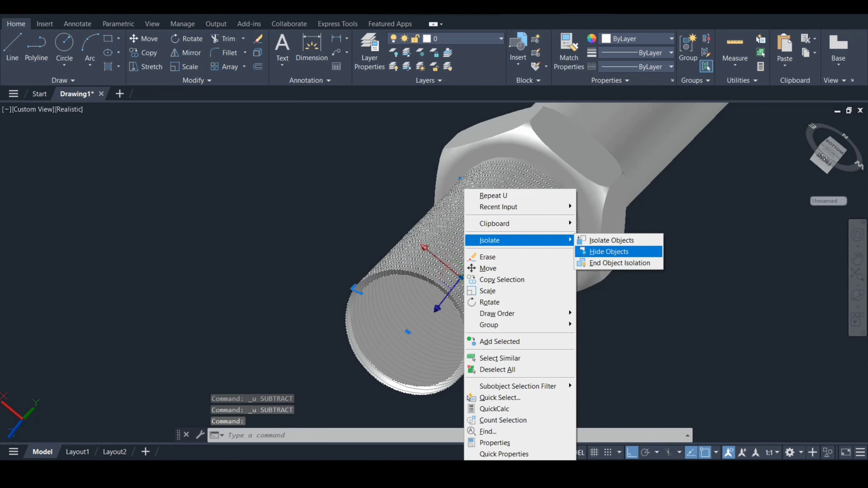
click(608, 251)
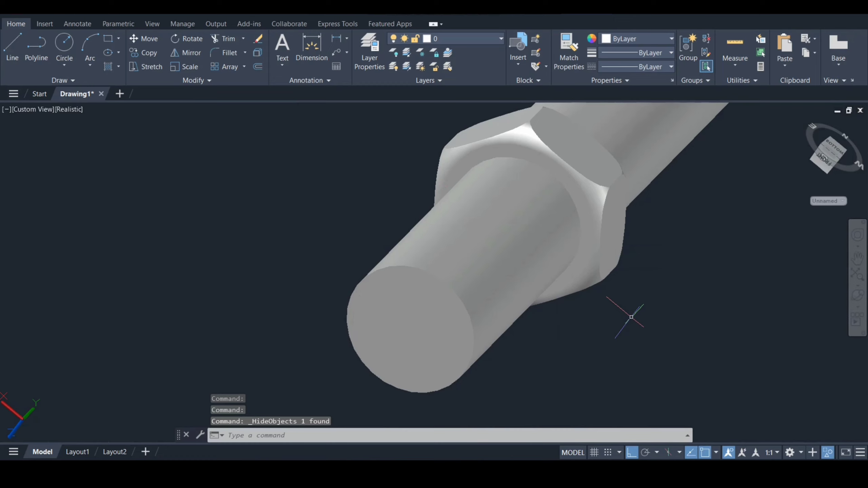
key(Escape)
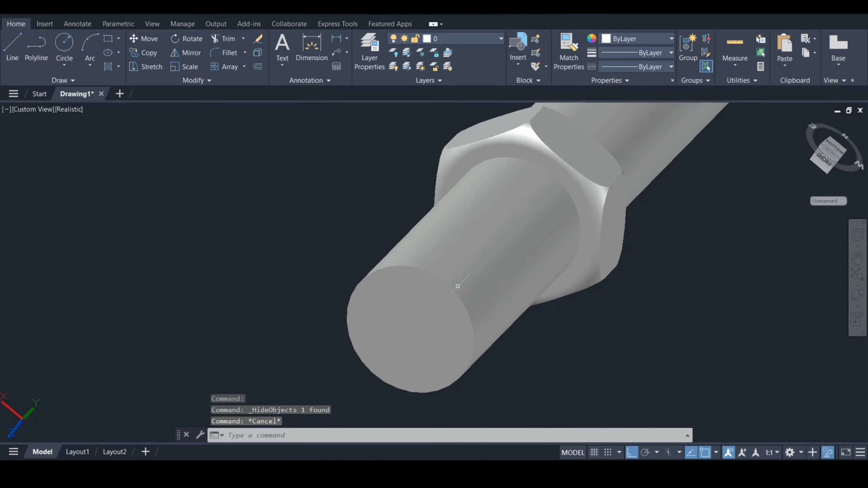
text(cha)
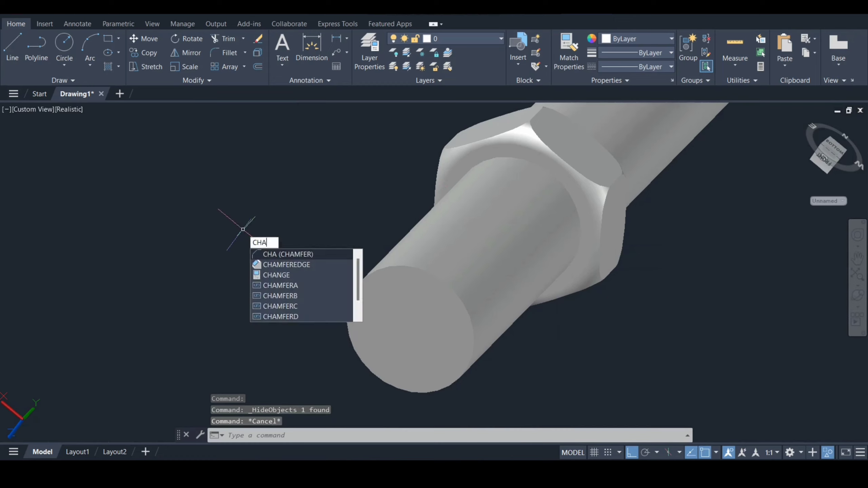
key(Down)
key(Return)
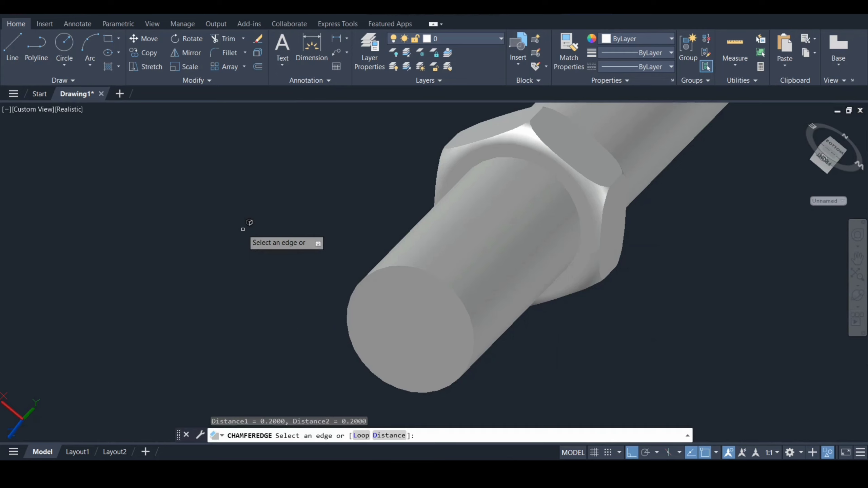
text(d)
key(Return)
text(0)
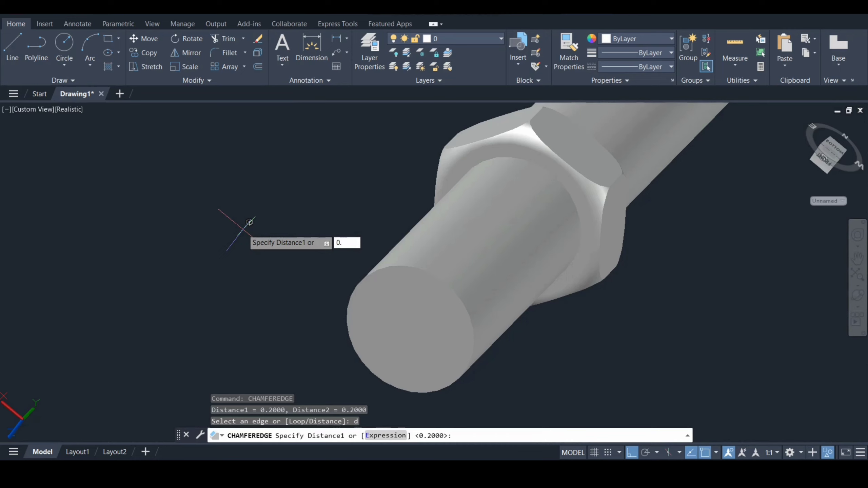
text(.2)
key(Return)
key(Escape)
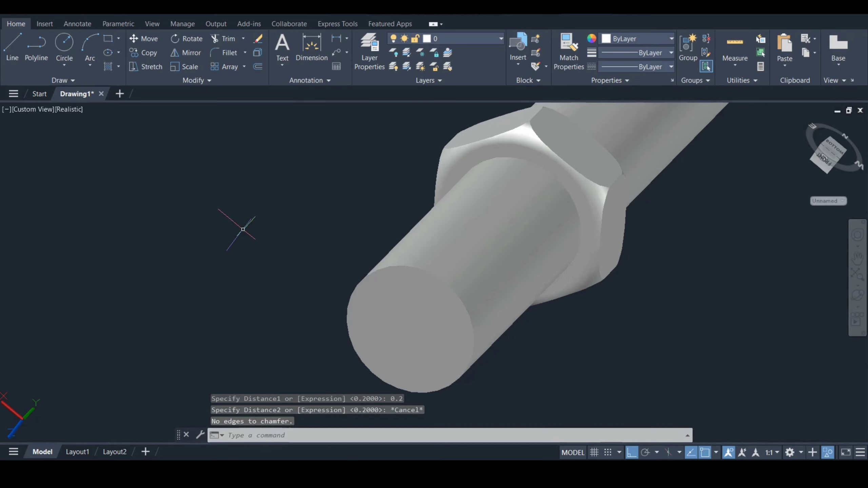
Chamfer the circular edge at the shaft's free end with both distances set to 0.2
text(cha)
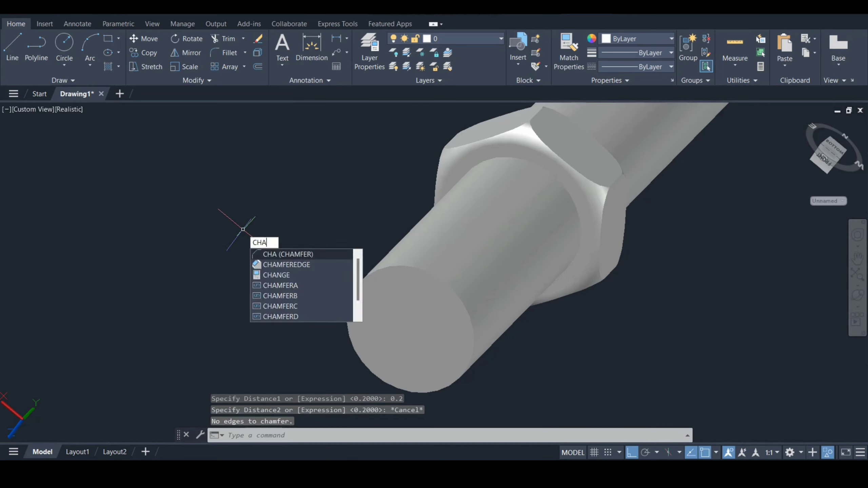
key(Down)
key(Return)
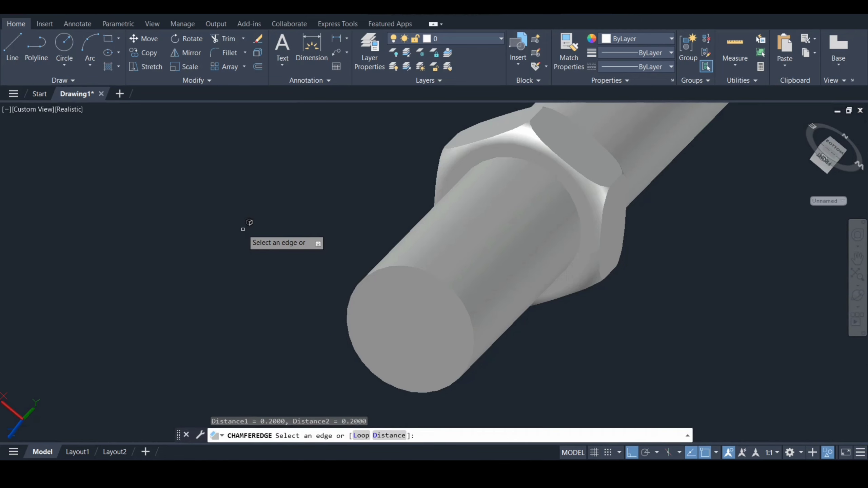
key(Return)
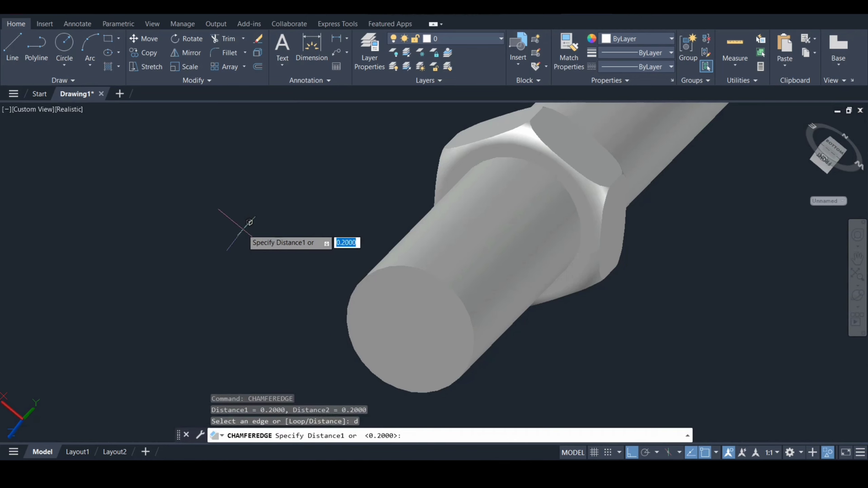
key(Return)
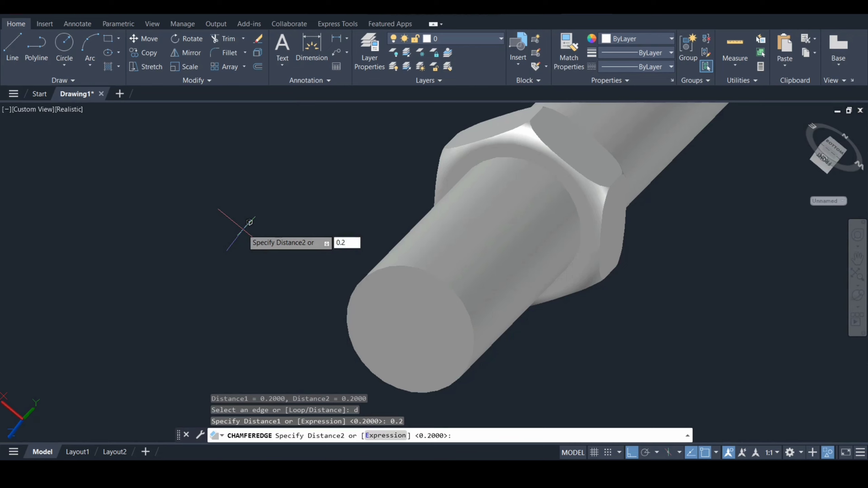
key(Return)
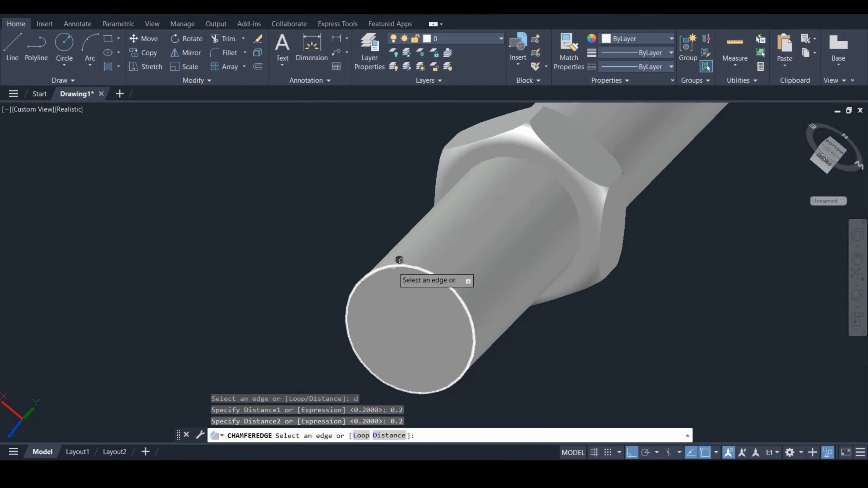
click(393, 266)
key(Return)
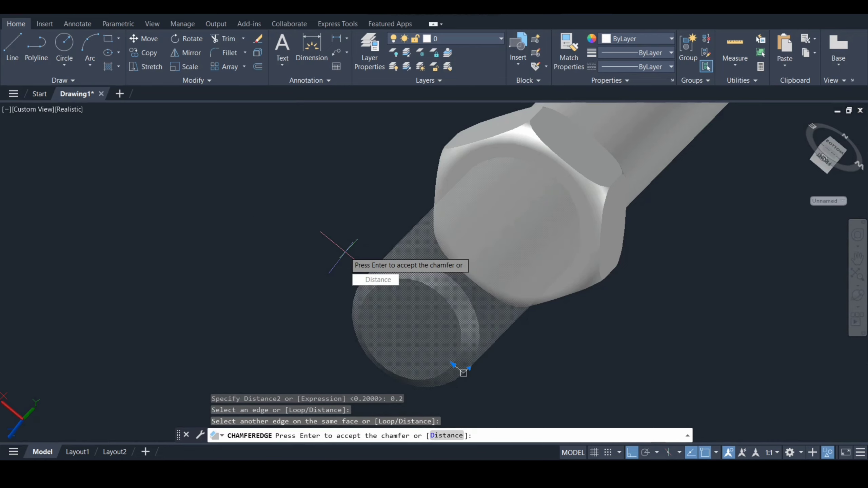
key(Return)
End object isolation to redisplay the thread solid around the chamfered shaft, leaving nothing selected
right_click(269, 203)
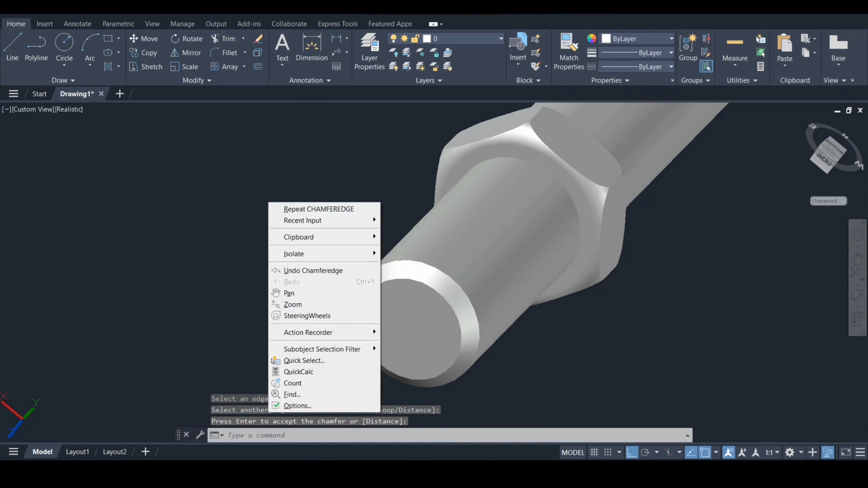
mouse_move(308, 253)
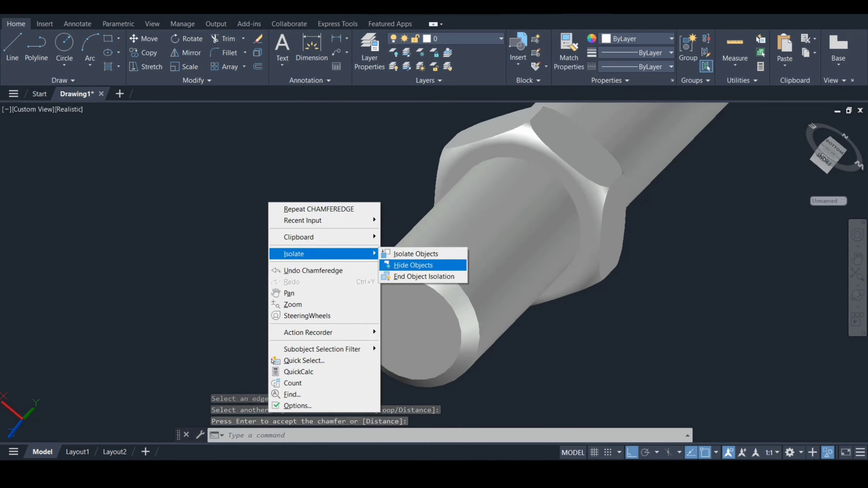
click(424, 277)
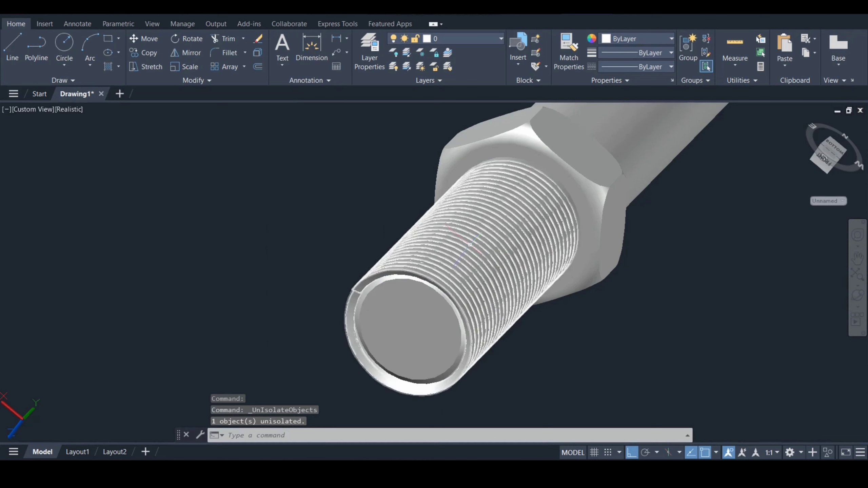
click(467, 245)
key(Escape)
Subtract the swept helical thread solid from the chamfered shaft cylinder to cut the thread
text(s)
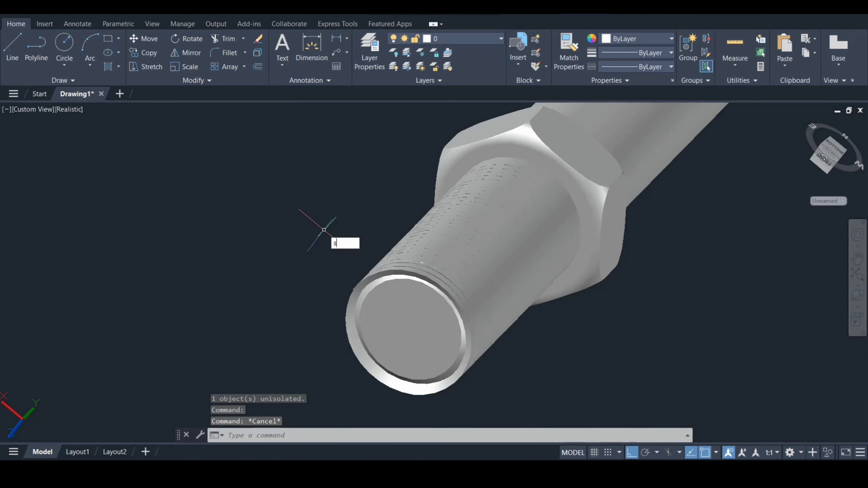
text(u)
key(Return)
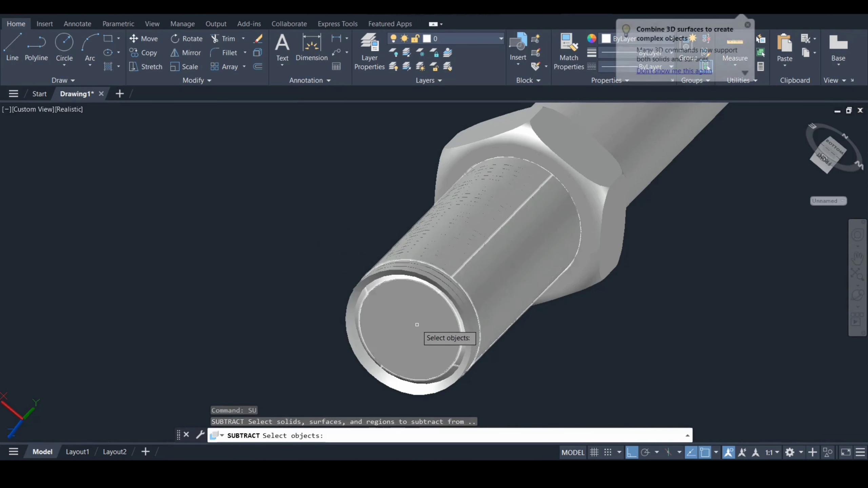
click(417, 324)
key(Return)
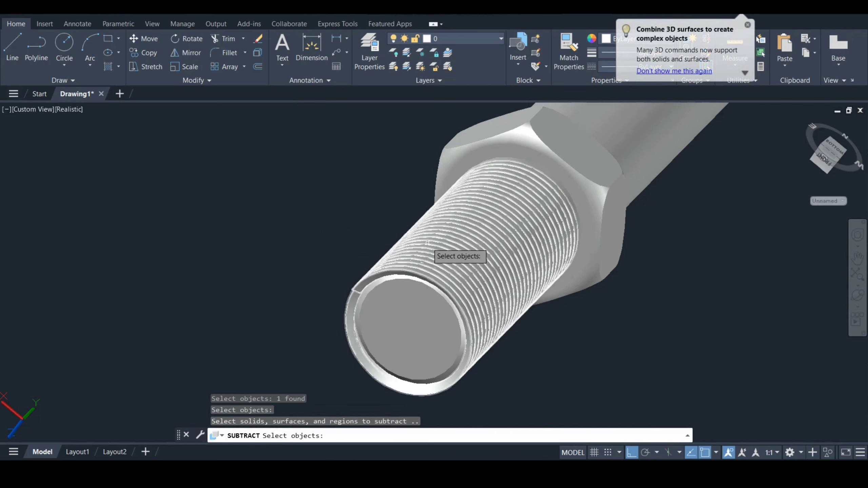
click(431, 242)
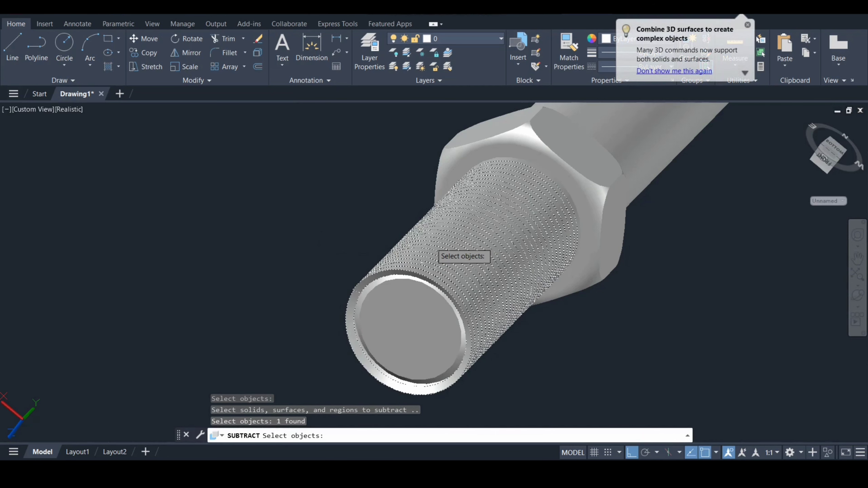
key(Return)
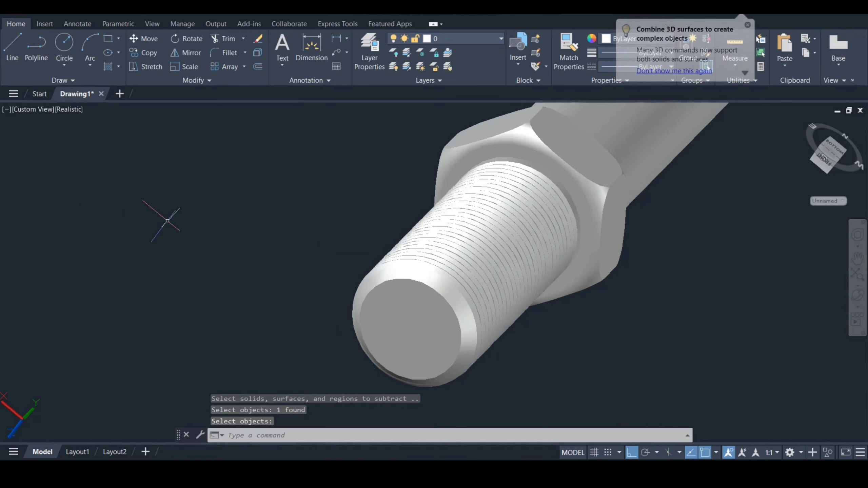
Examine the cut thread, the hex nut and the whole T-handled tool from several viewing angles
scroll(180, 224, down, 2)
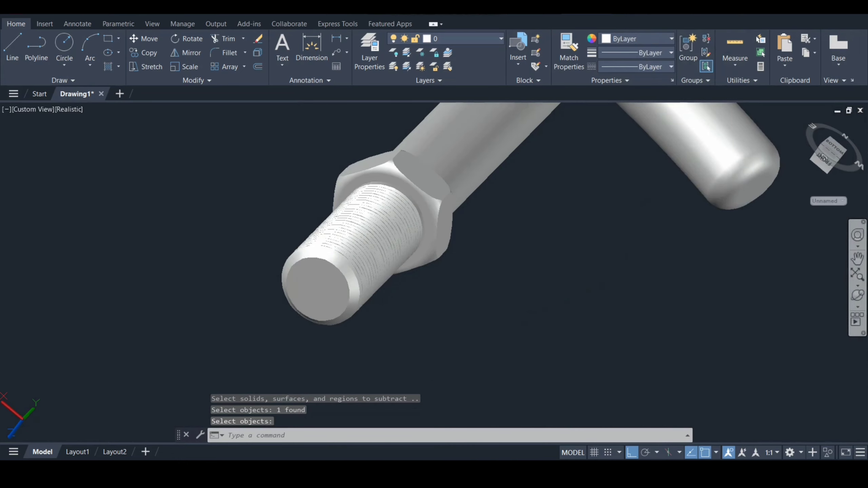
click(858, 295)
drag(372, 234, 410, 261)
scroll(379, 246, down, 4)
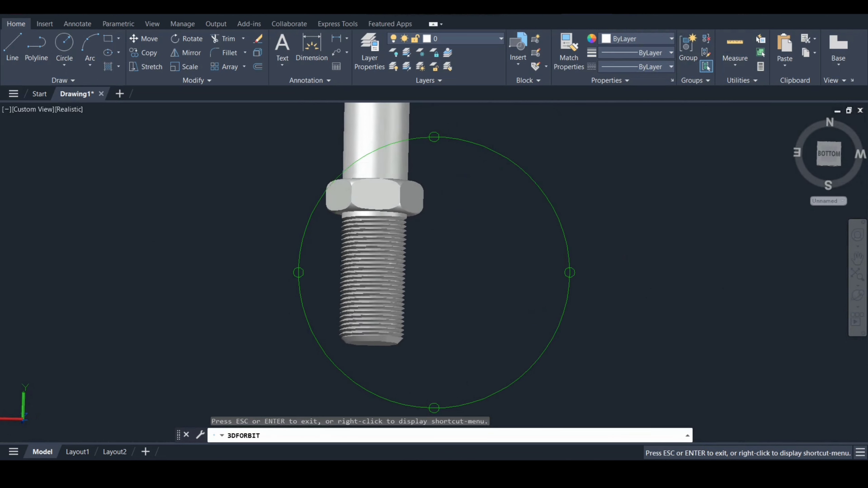
scroll(376, 188, down, 3)
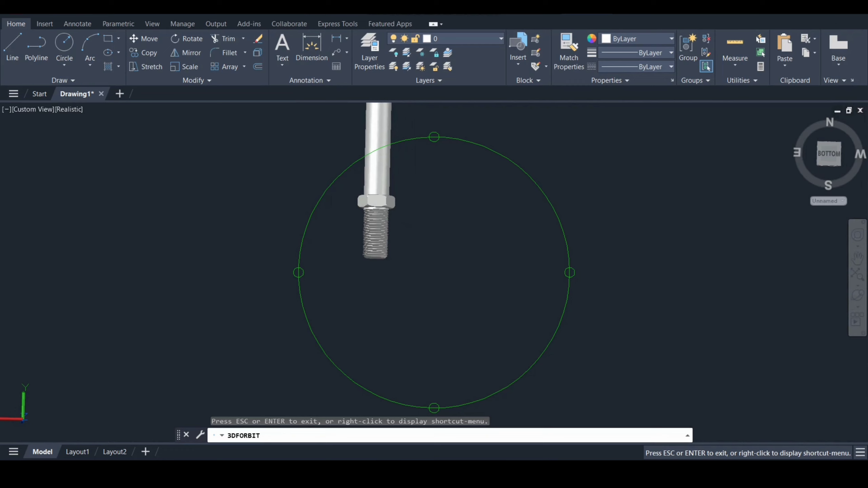
key(Escape)
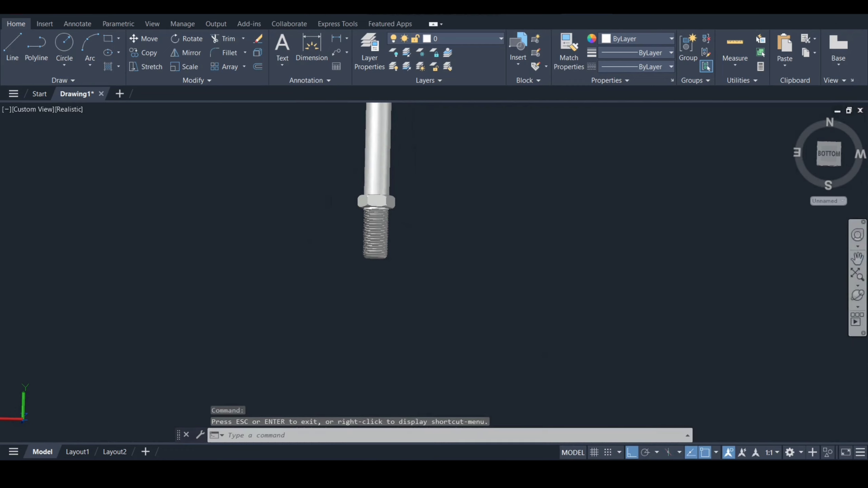
click(857, 259)
drag(426, 178, 519, 312)
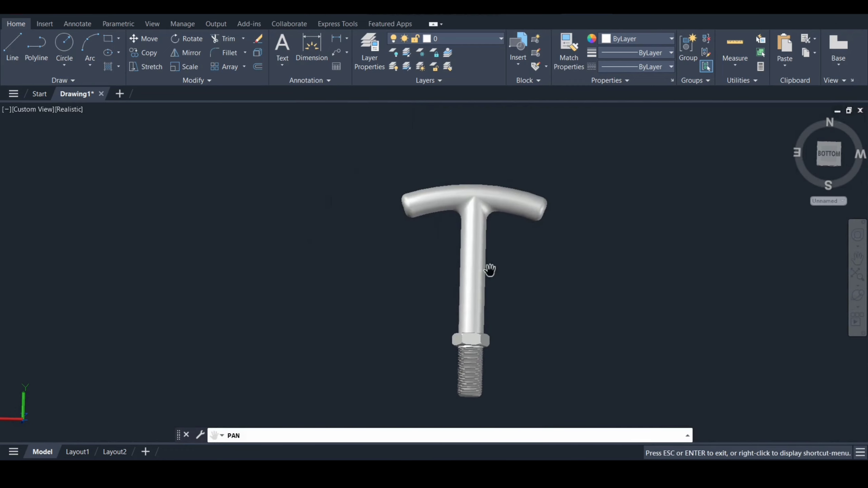
key(Escape)
click(857, 295)
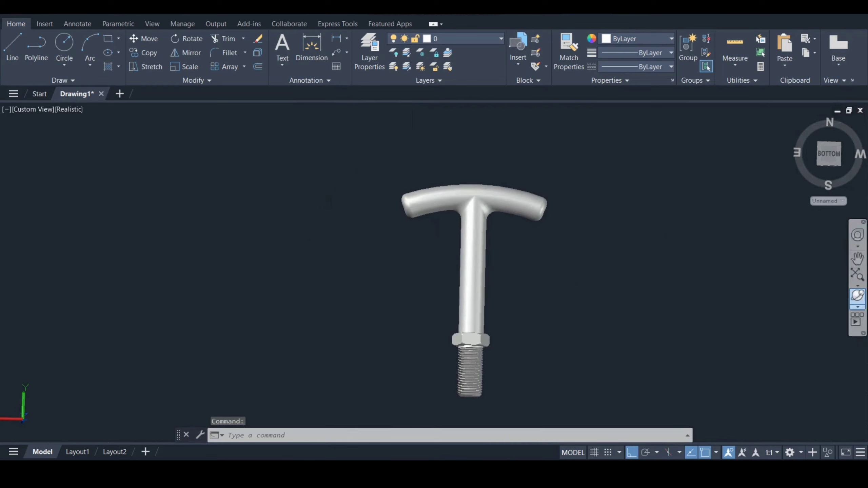
drag(454, 308, 396, 197)
key(Escape)
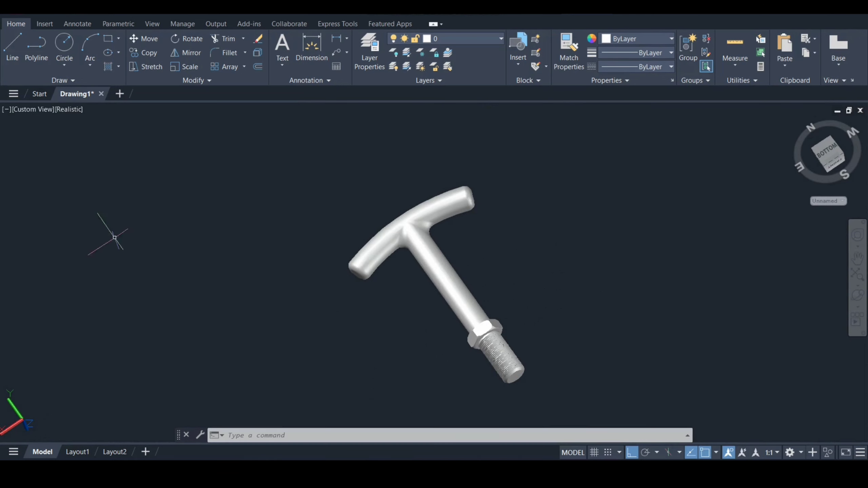
Open the Materials Browser with RMAT, place it clear of the tool, widen it and filter the Autodesk Library to Metallic Paint
text(rm)
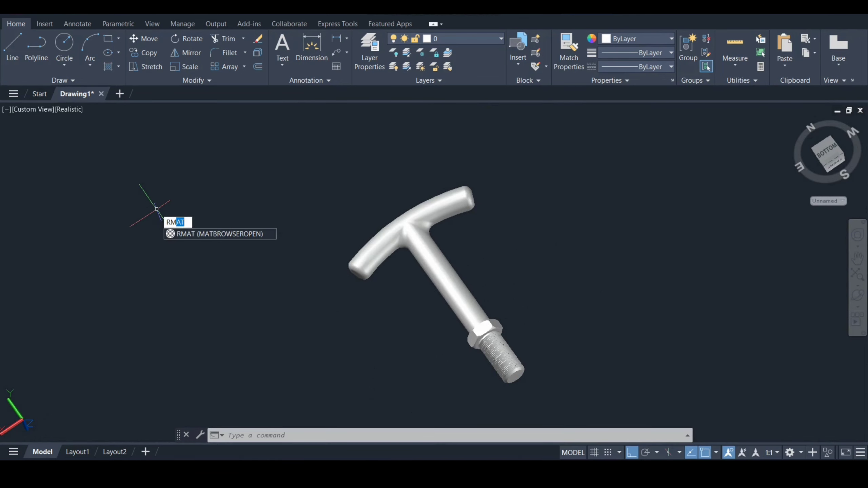
key(Return)
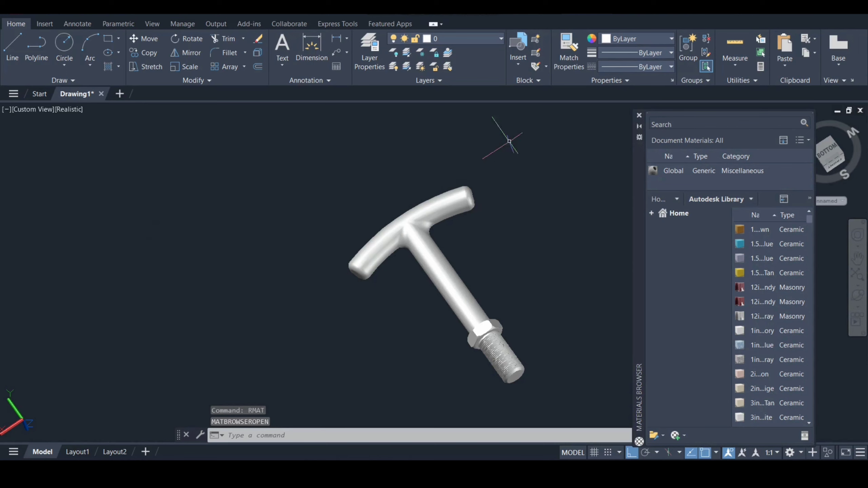
drag(639, 178, 468, 172)
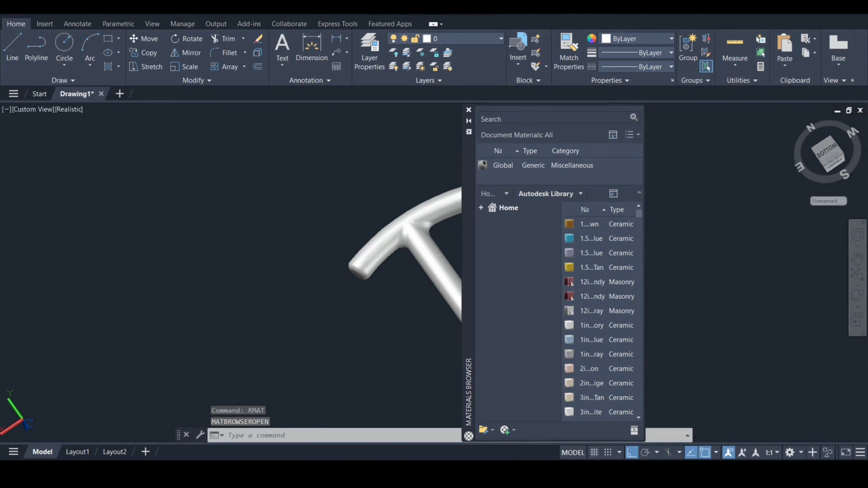
drag(469, 273, 155, 239)
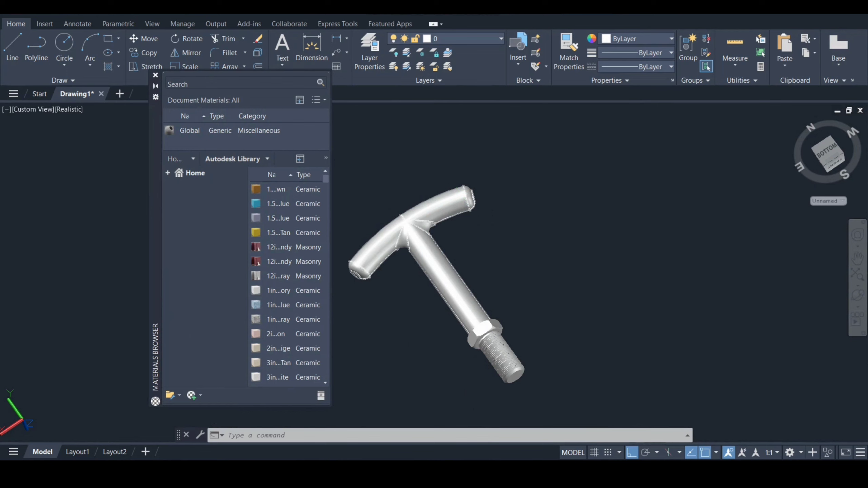
drag(331, 240, 361, 240)
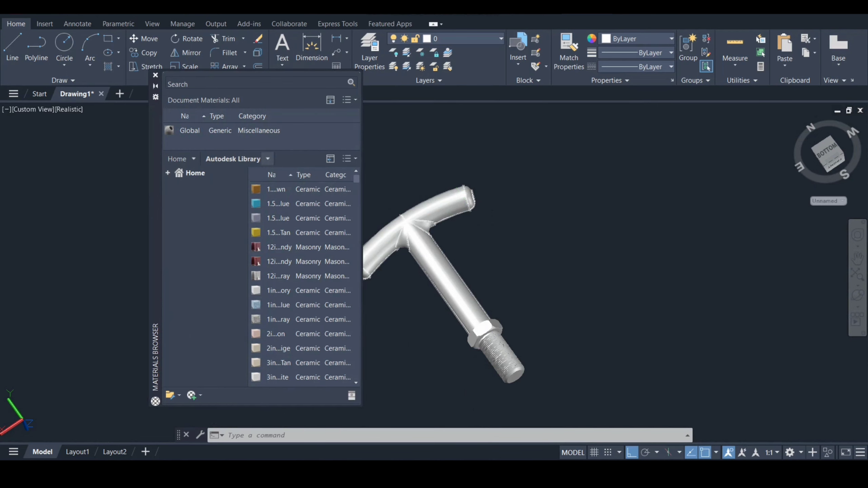
click(267, 159)
click(226, 305)
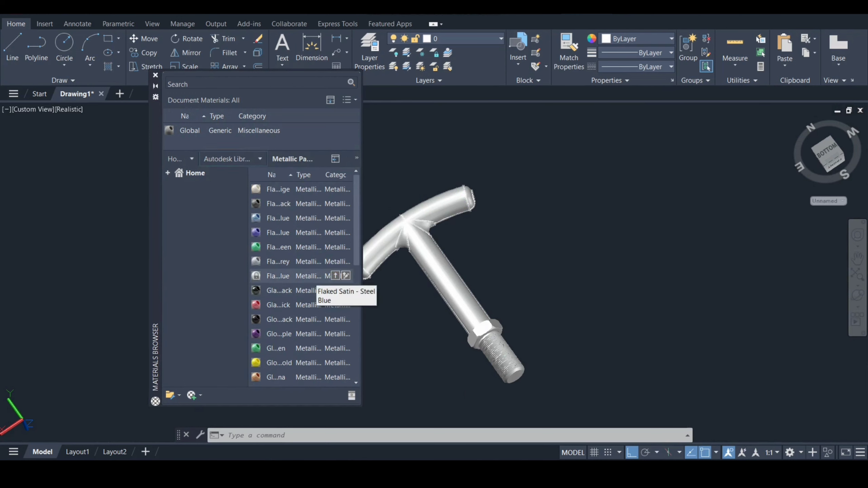
Apply the Flaked Satin - Steel Blue material to all solids of the tool and close the Materials Browser
click(444, 294)
key(ctrl+a)
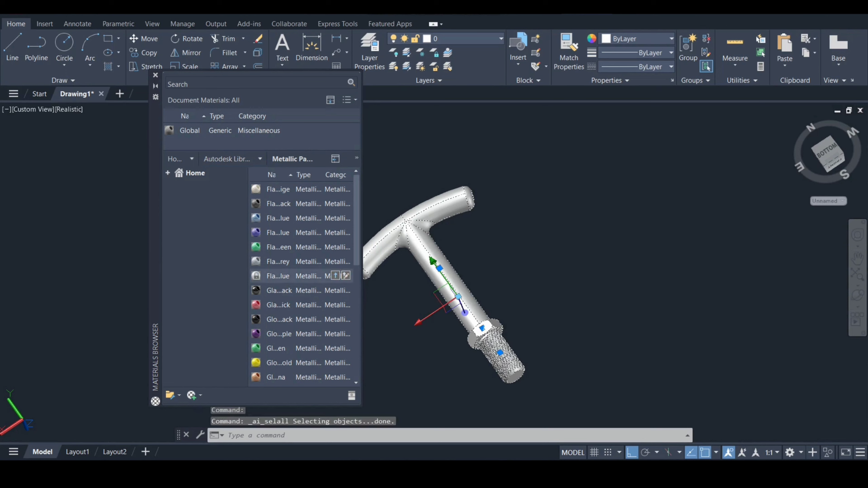
click(335, 276)
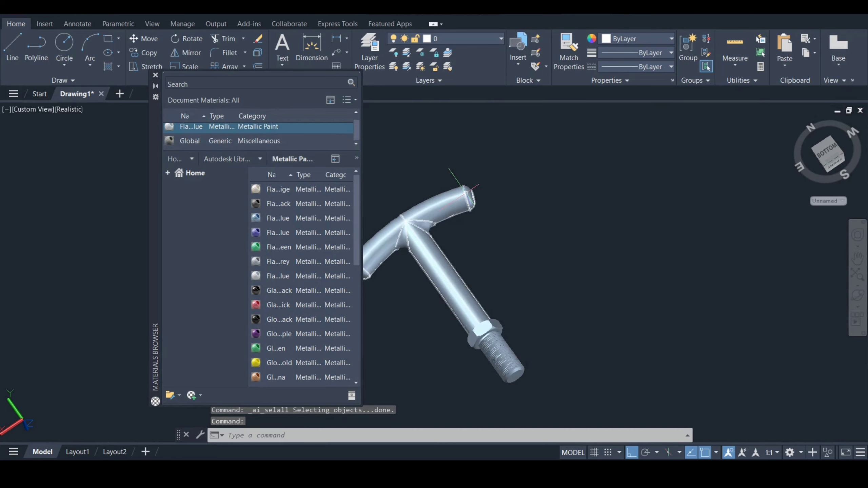
click(155, 75)
Inspect the painted tool up close from the other side with a free orbit
scroll(527, 286, up, 2)
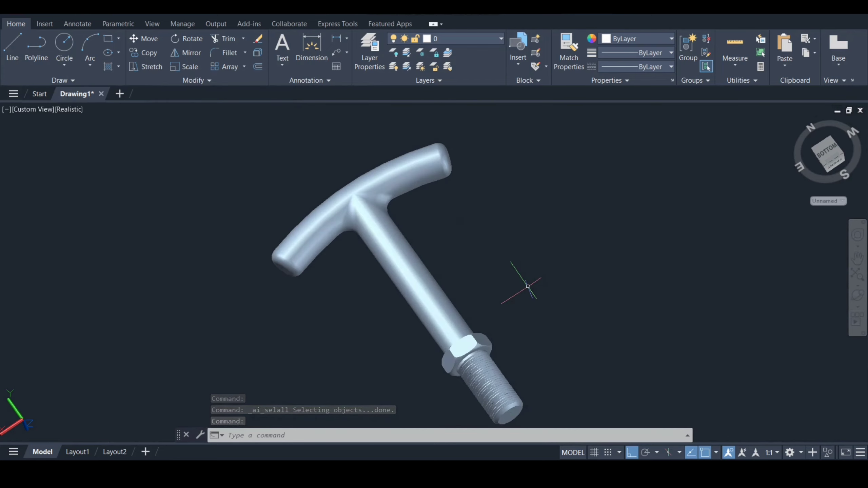
click(858, 296)
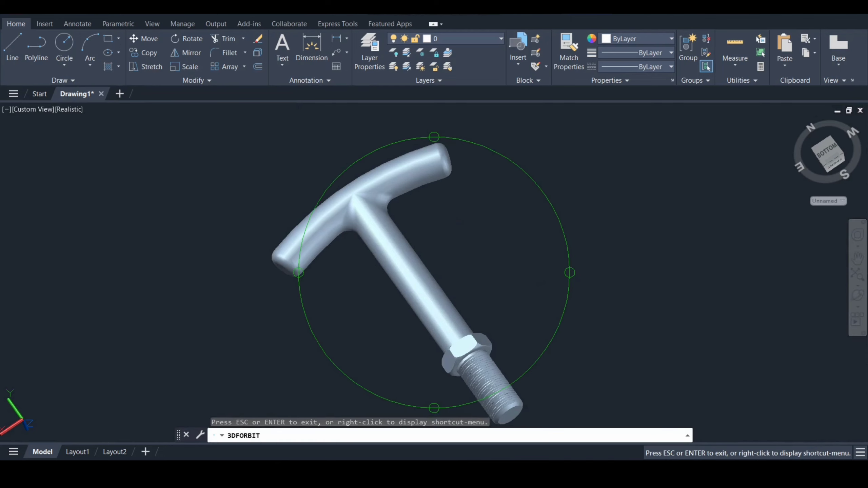
drag(401, 251, 482, 342)
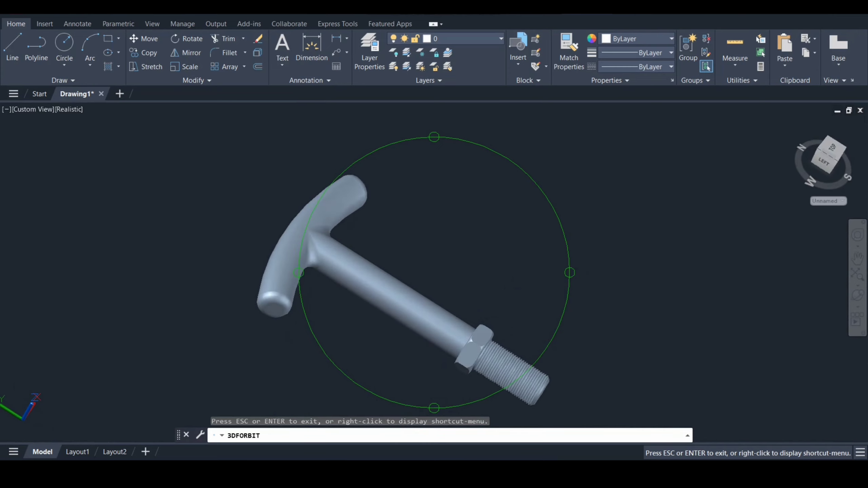